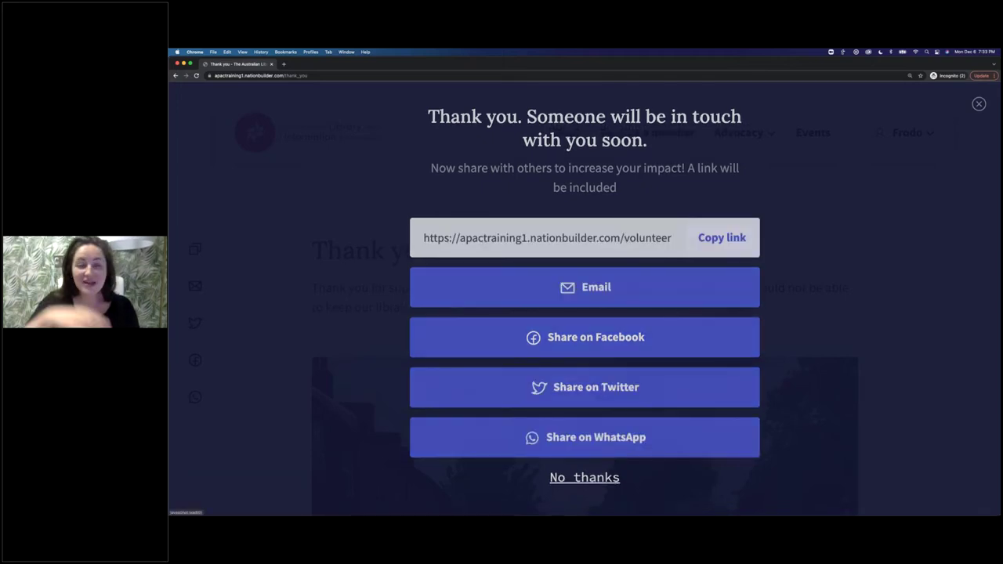
Step: Decline the invitation to share the volunteer page and look through the thank-you page's text and image
left_click(596, 484)
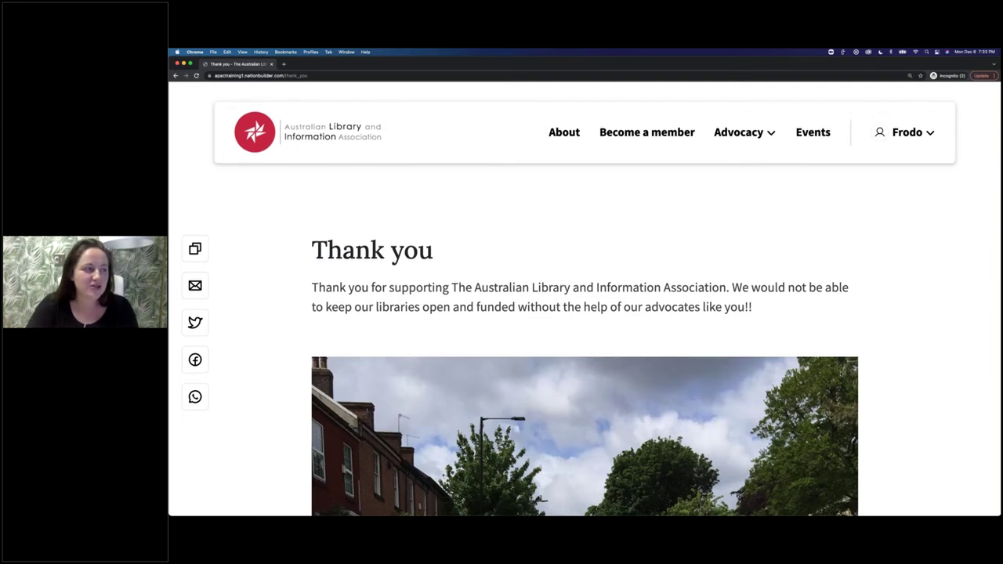
scroll(685, 323, "down", 1)
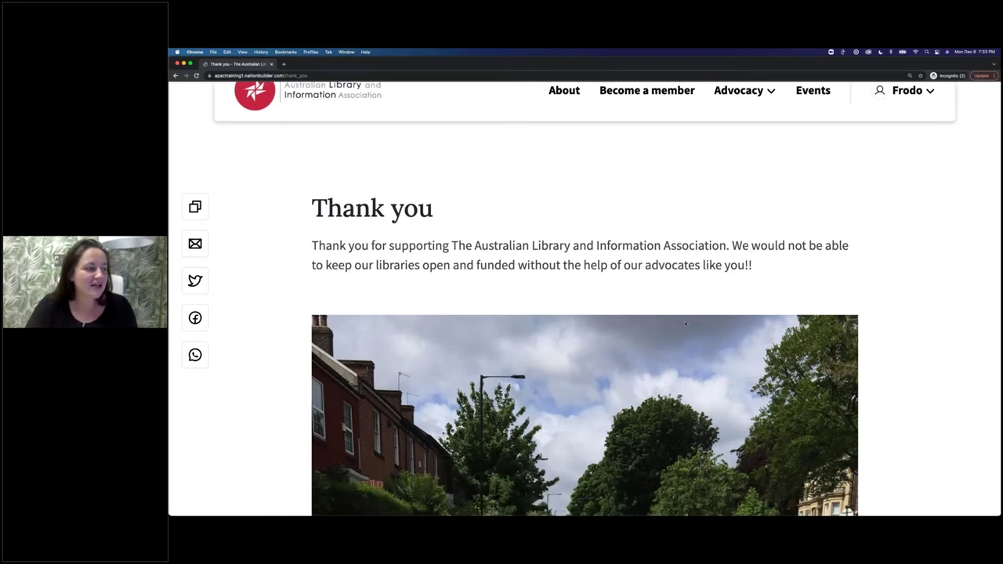
scroll(686, 323, "down", 3)
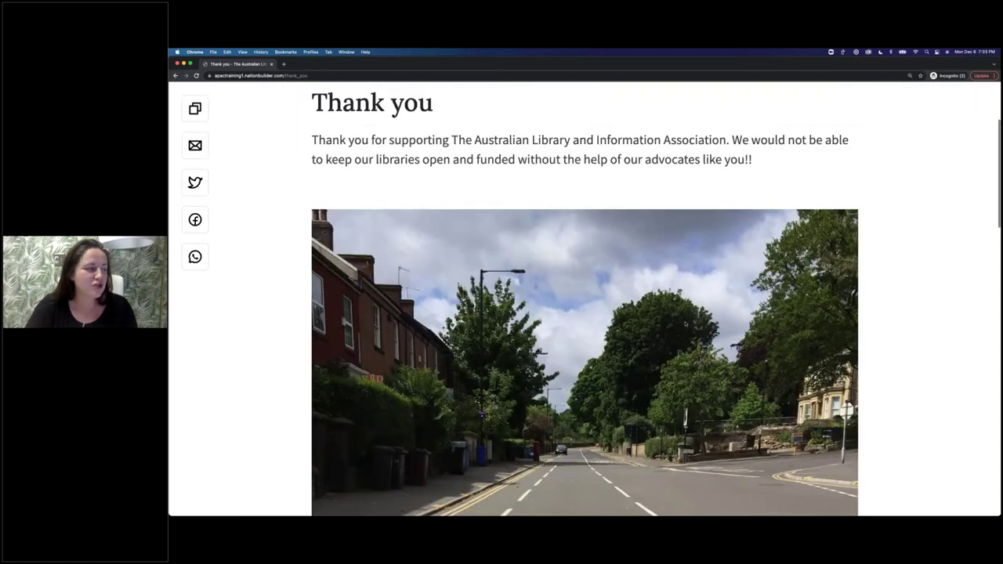
scroll(686, 323, "down", 4)
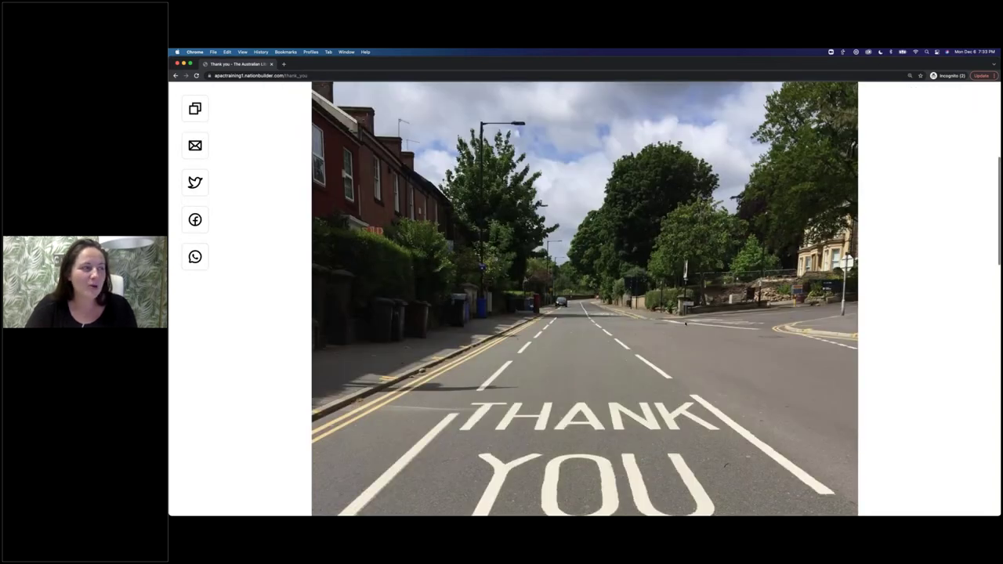
scroll(686, 323, "down", 8)
scroll(686, 323, "up", 15)
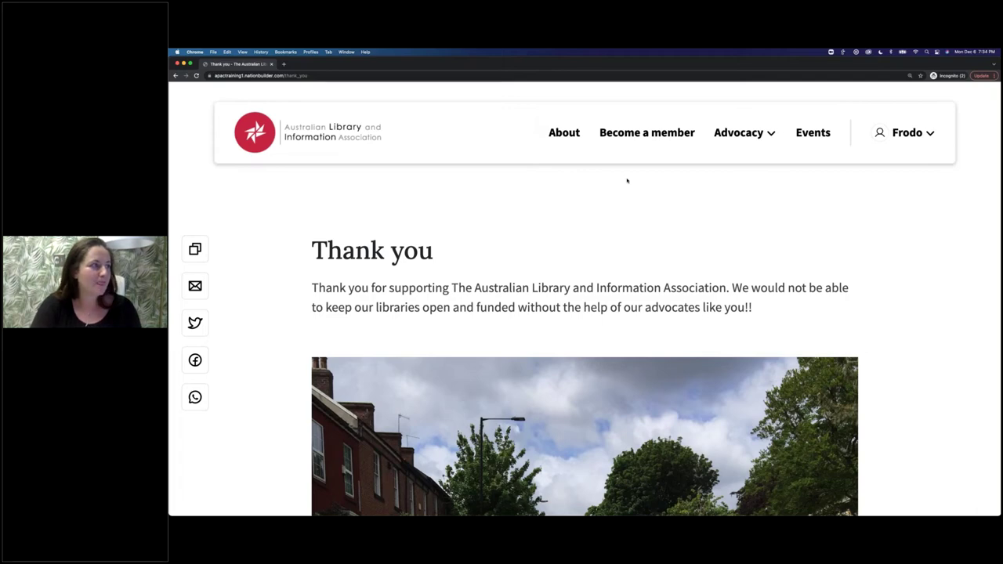
Step: Switch to the NationBuilder control panel dashboard and look over the names of its main navigation sections
key("ctrl+Up")
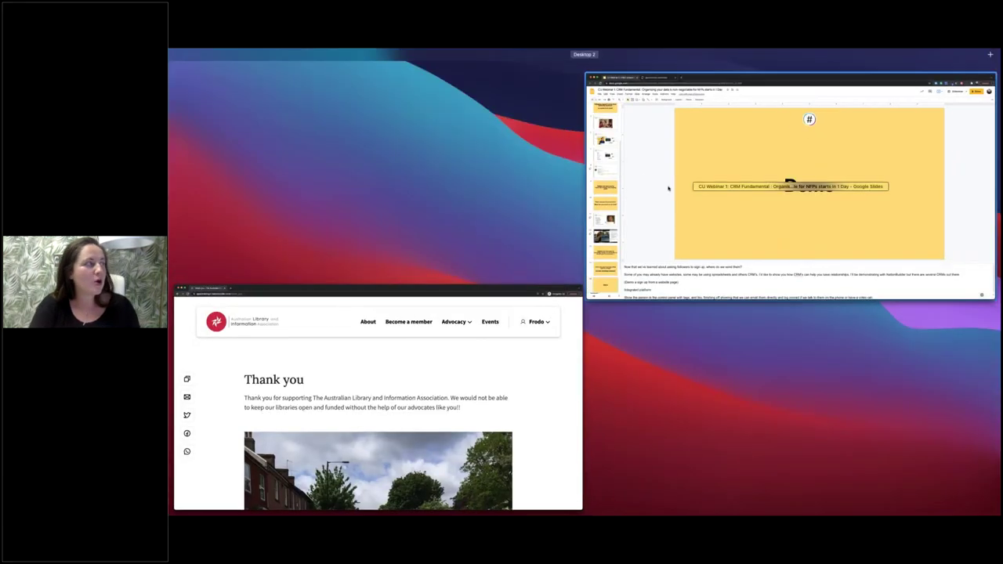
left_click(668, 188)
left_click(306, 64)
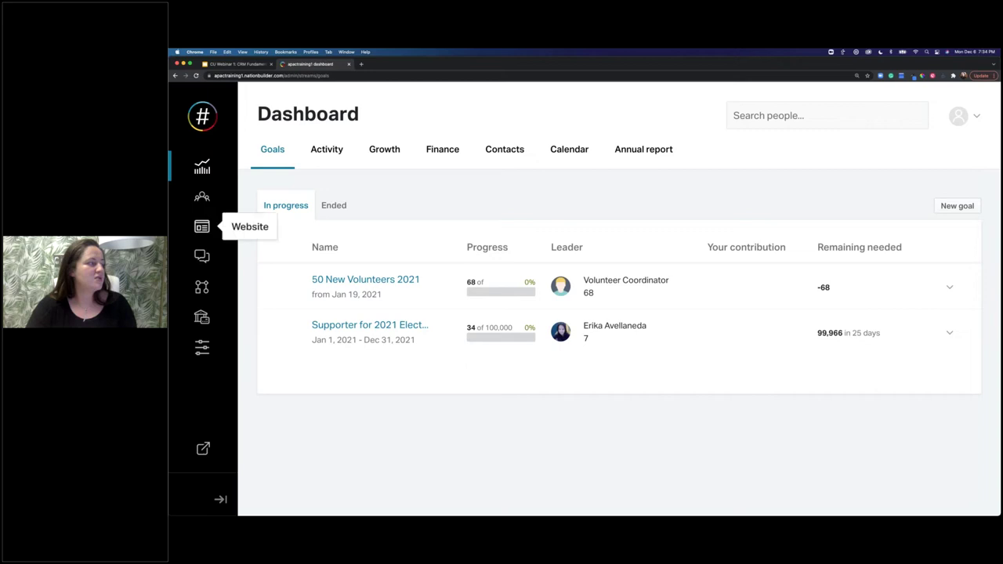
left_click(221, 498)
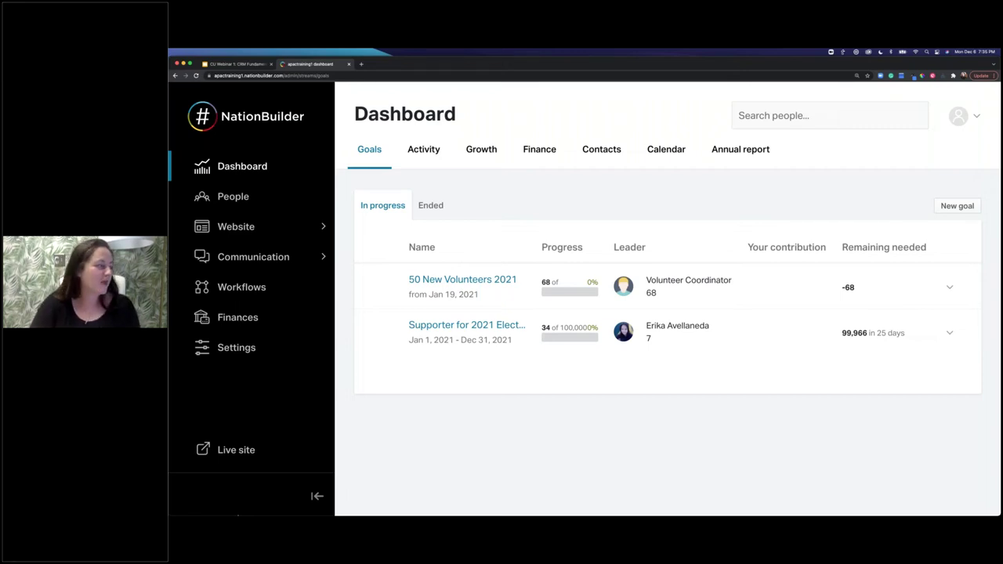
left_click(317, 497)
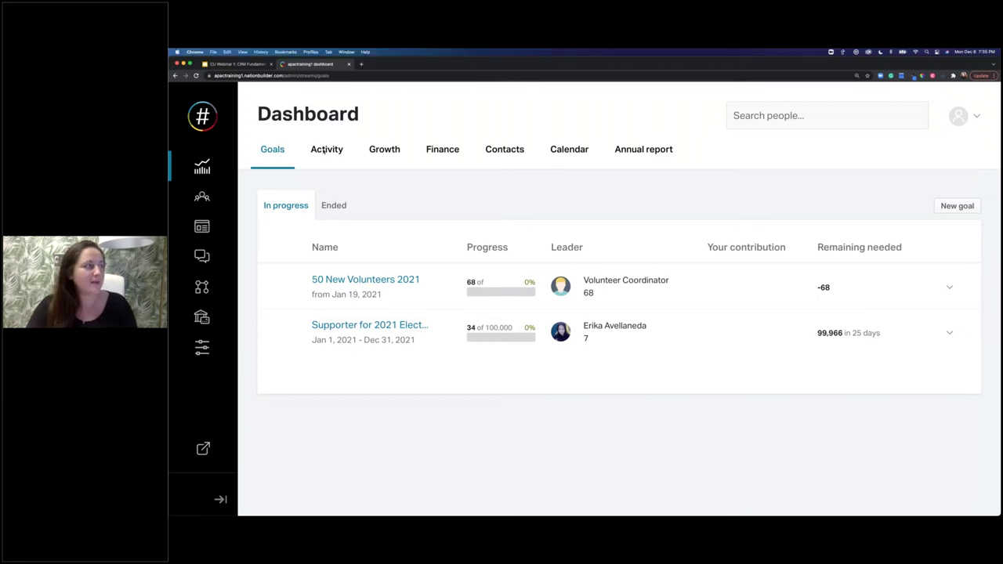
Step: Open the dashboard's activity stream and review everyone's summary figures and the most recent supporter activities
left_click(326, 149)
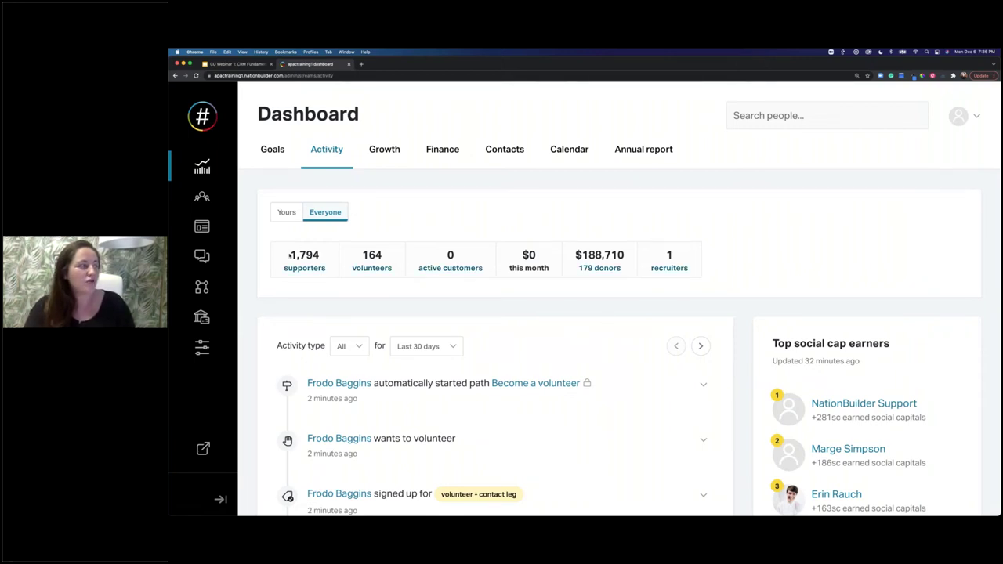
left_click_drag(289, 254, 674, 255)
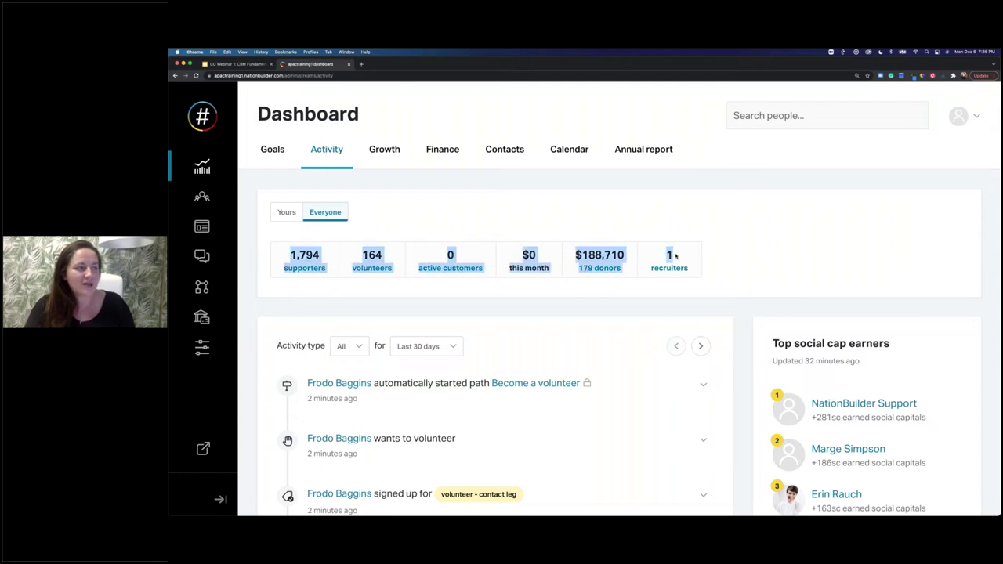
left_click(676, 256)
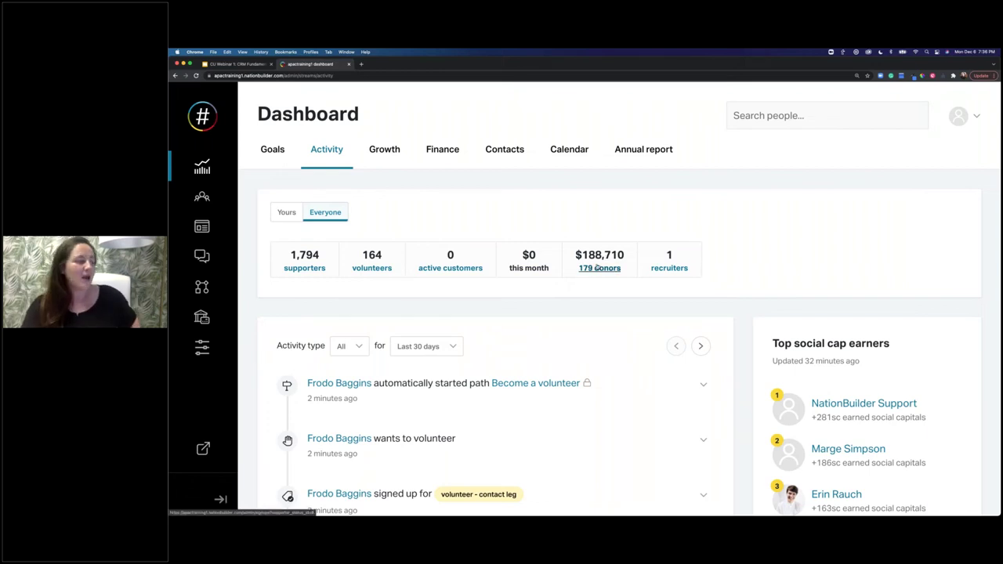
scroll(596, 268, "down", 5)
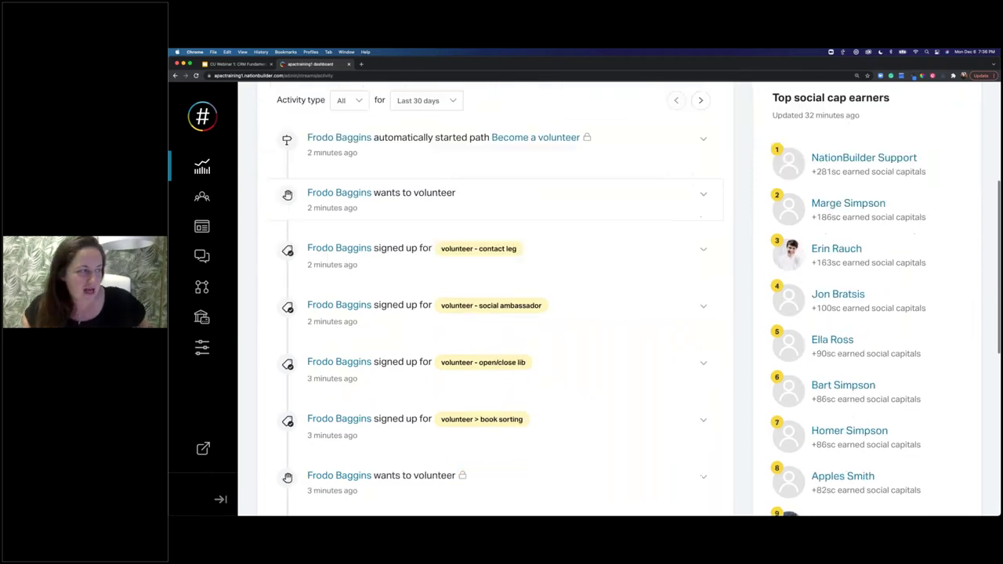
scroll(486, 297, "down", 3)
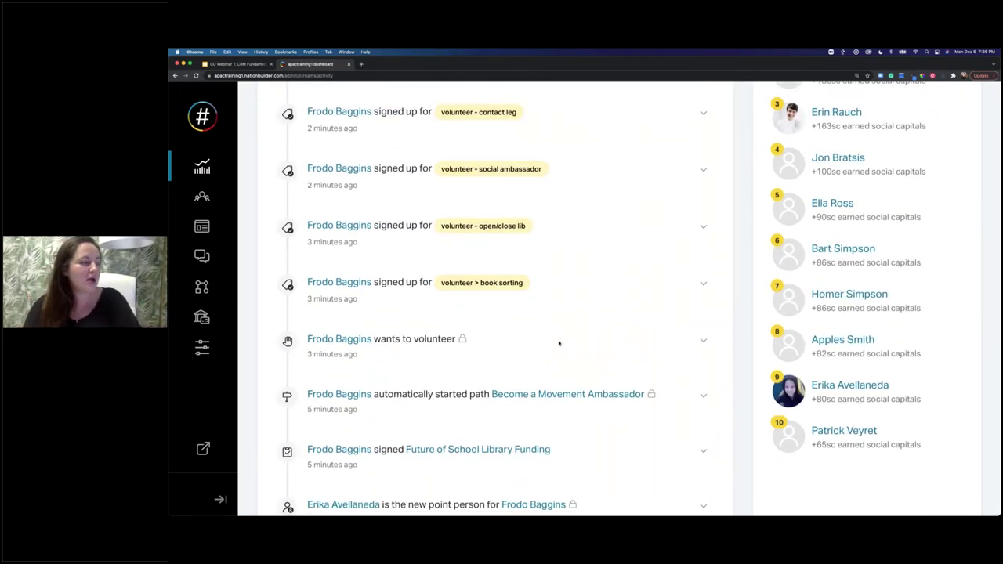
scroll(558, 342, "down", 1)
scroll(559, 343, "down", 4)
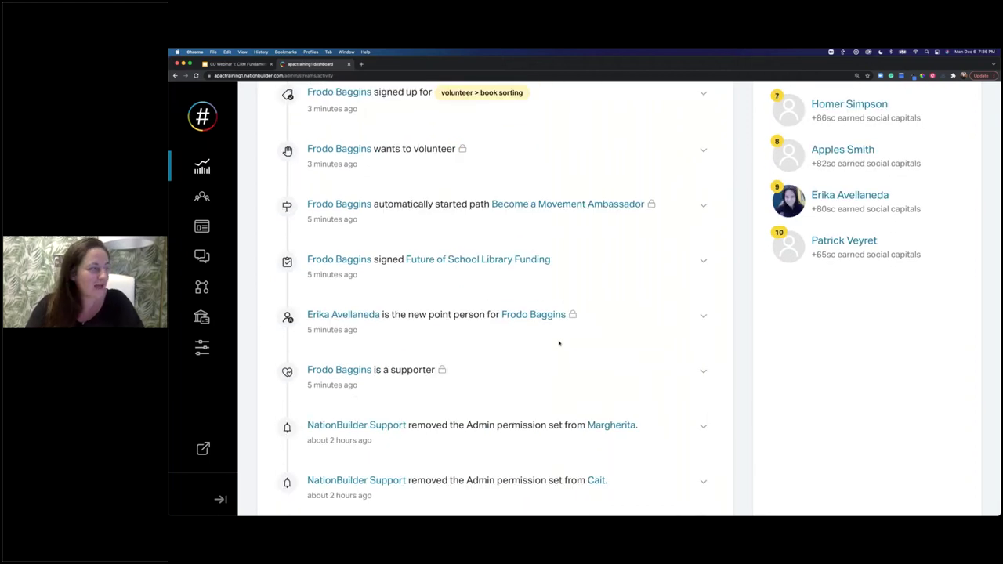
Step: Open the newest supporter's profile from the activity stream and review the contact details, point person, paths and all tags
left_click(342, 372)
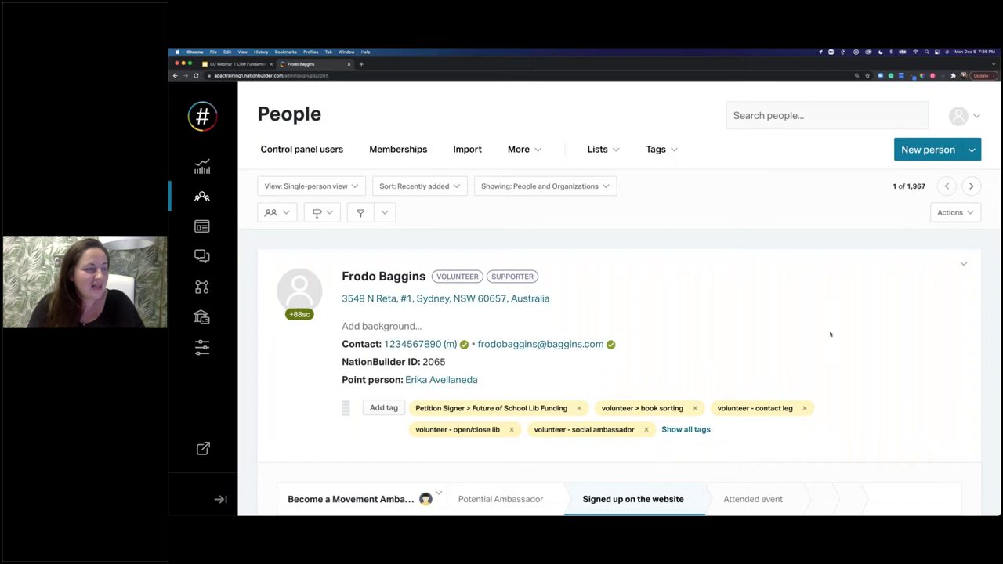
scroll(831, 335, "down", 1)
scroll(830, 335, "down", 1)
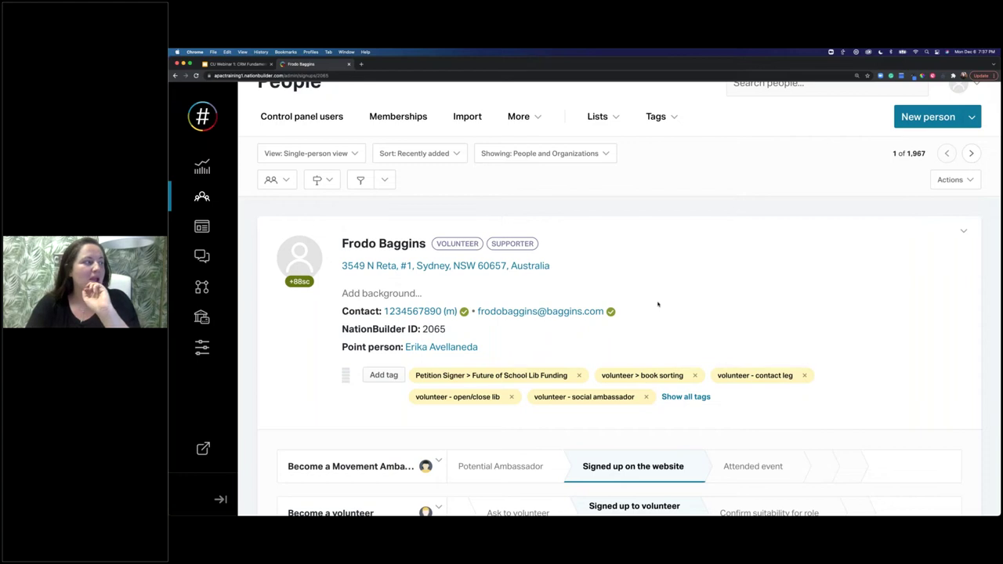
scroll(657, 304, "down", 2)
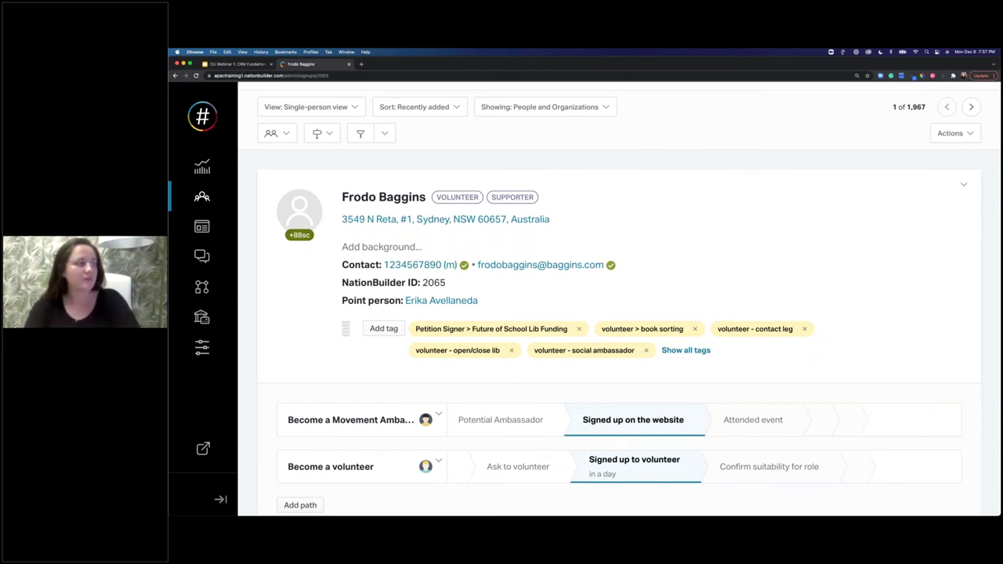
scroll(619, 314, "down", 1)
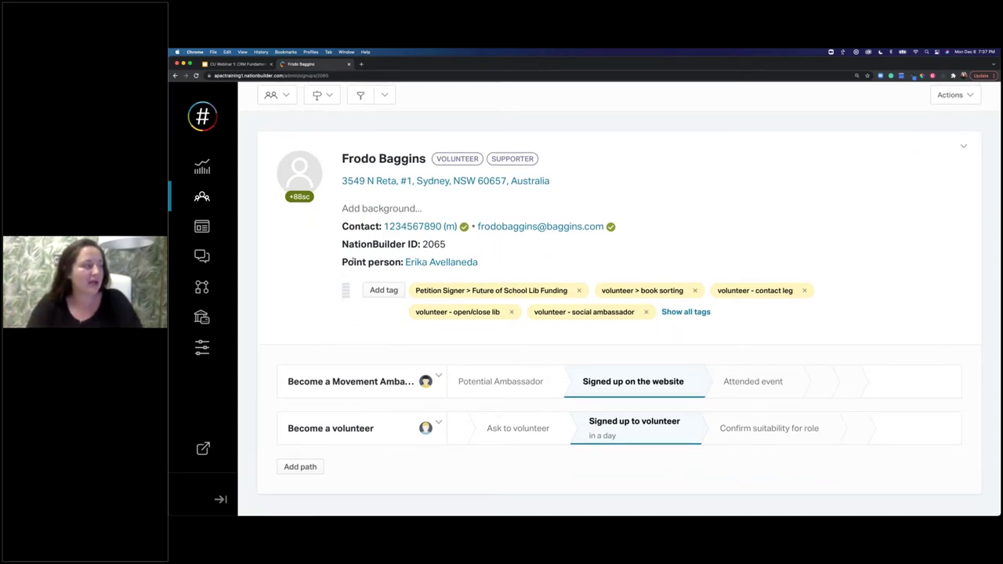
left_click_drag(342, 261, 479, 262)
left_click(364, 264)
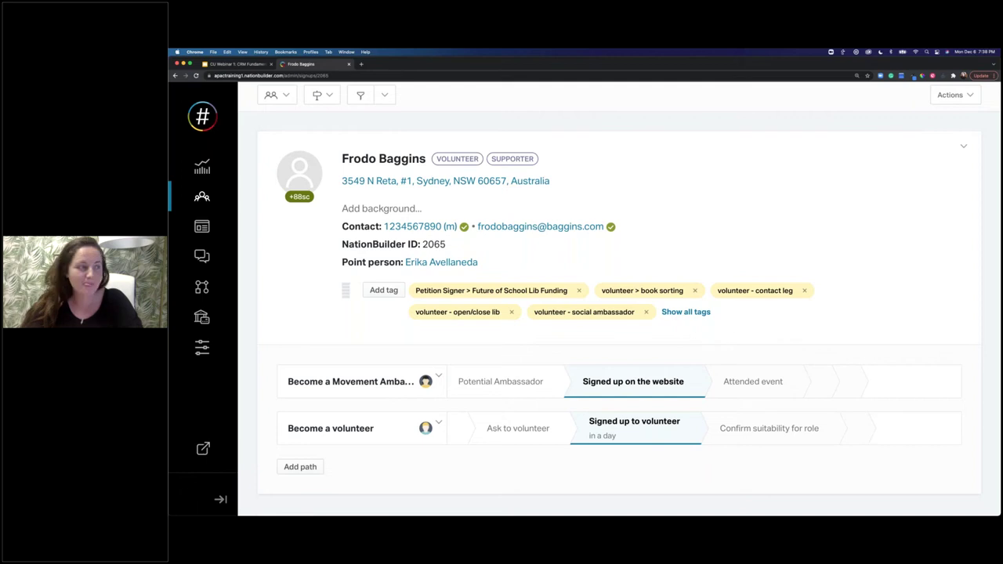
left_click(686, 312)
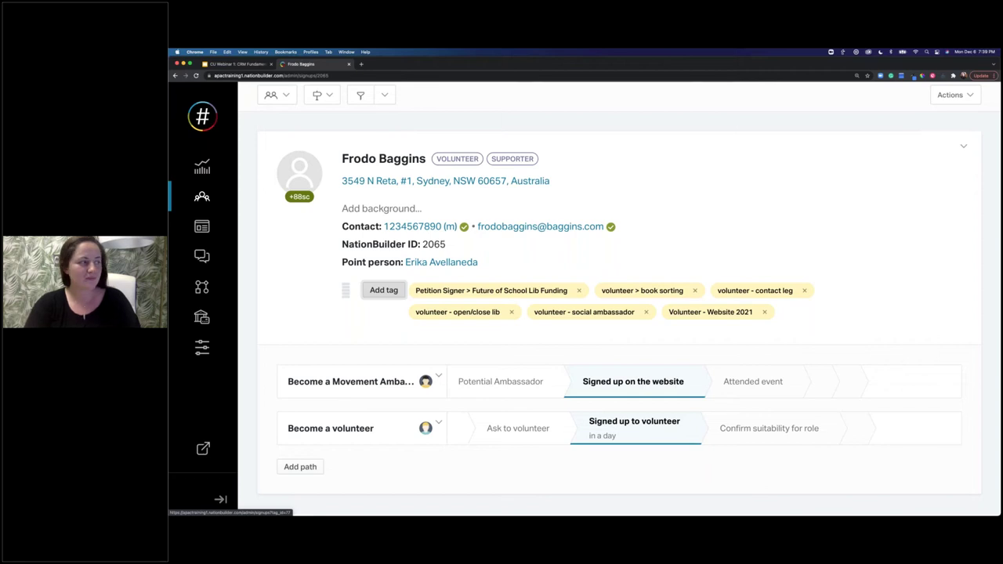
Step: Add the existing tag "Issue: Accessible Play Spaces" to the supporter's profile and save it
left_click(384, 290)
type("Iss")
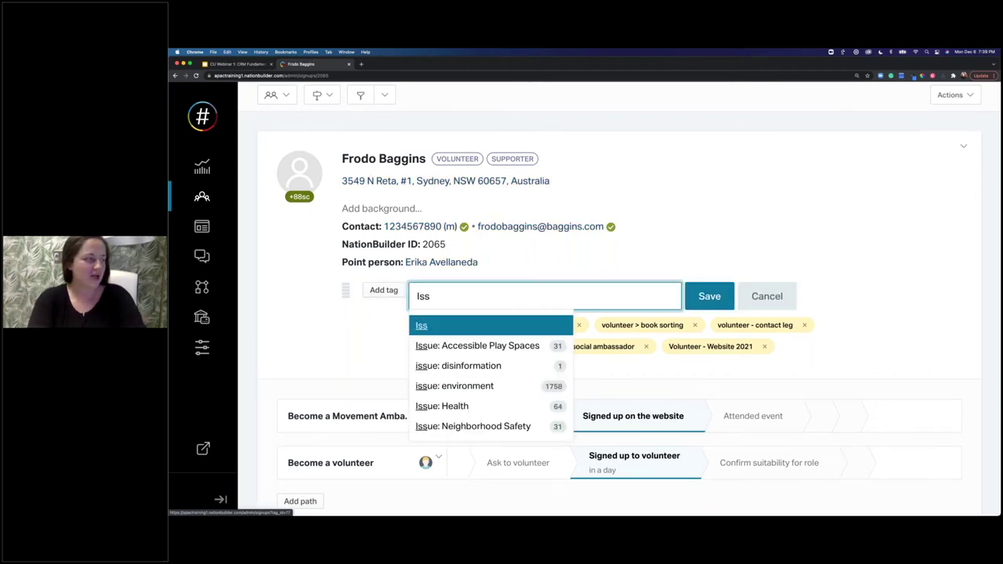
key("Down")
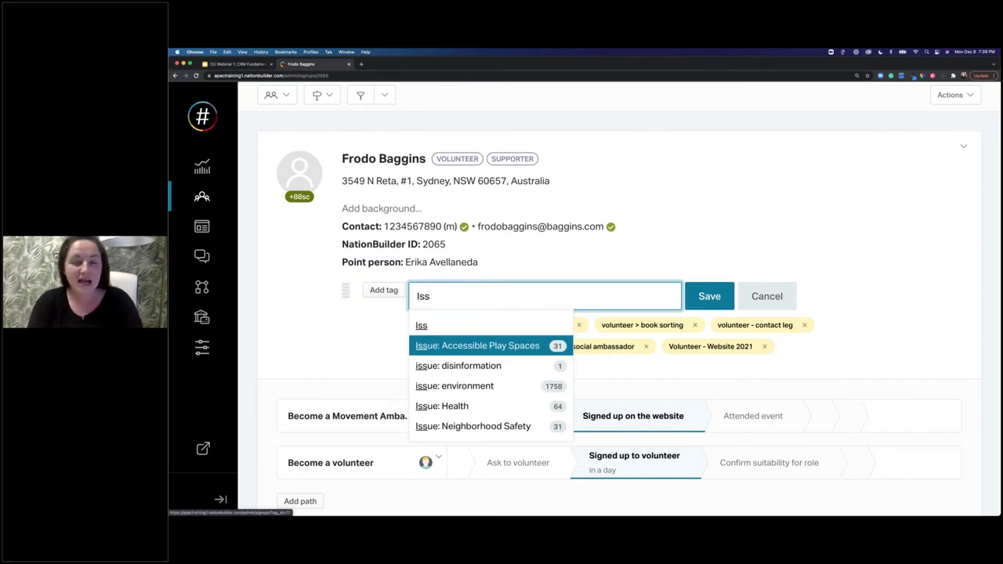
key("Return")
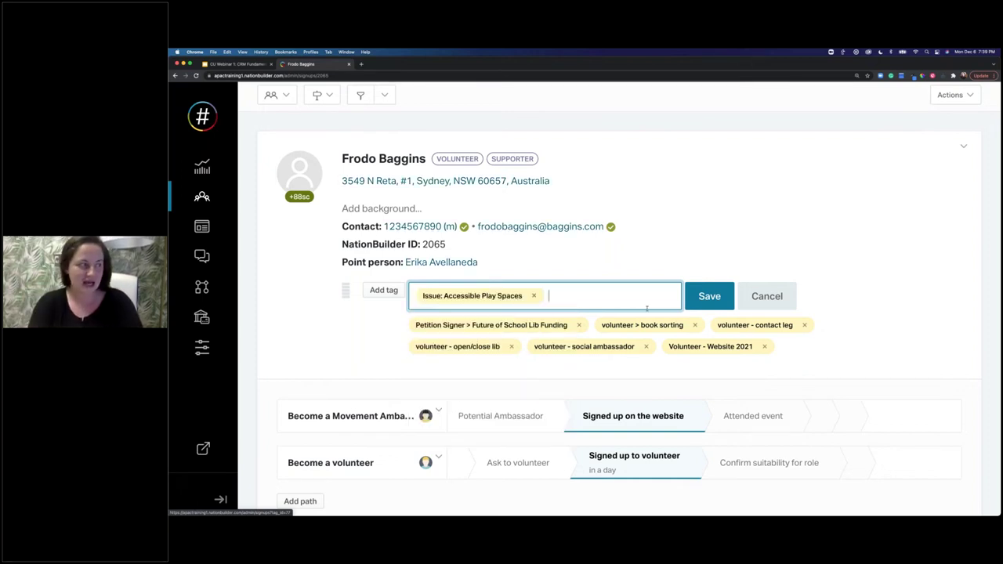
key("Tab")
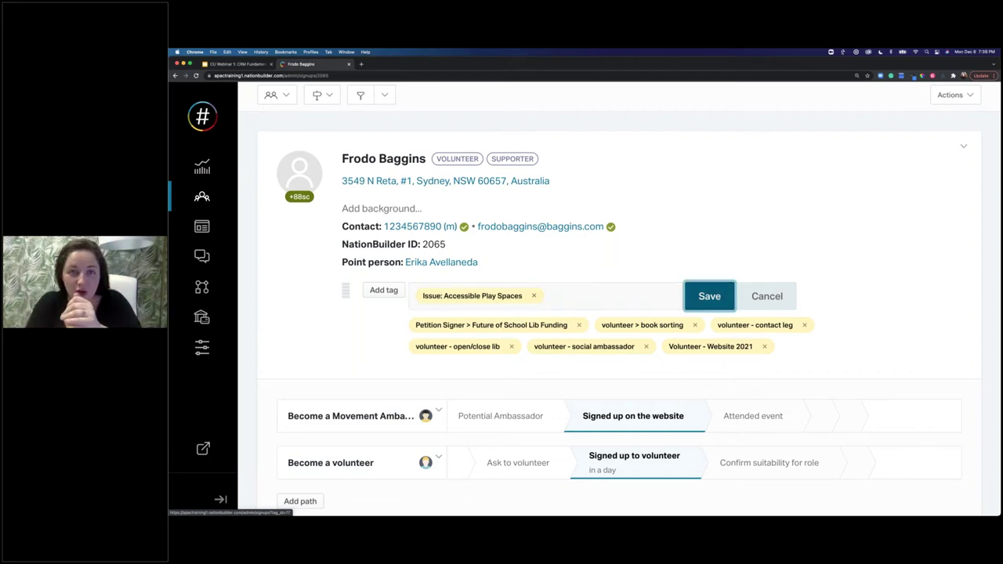
key("Return")
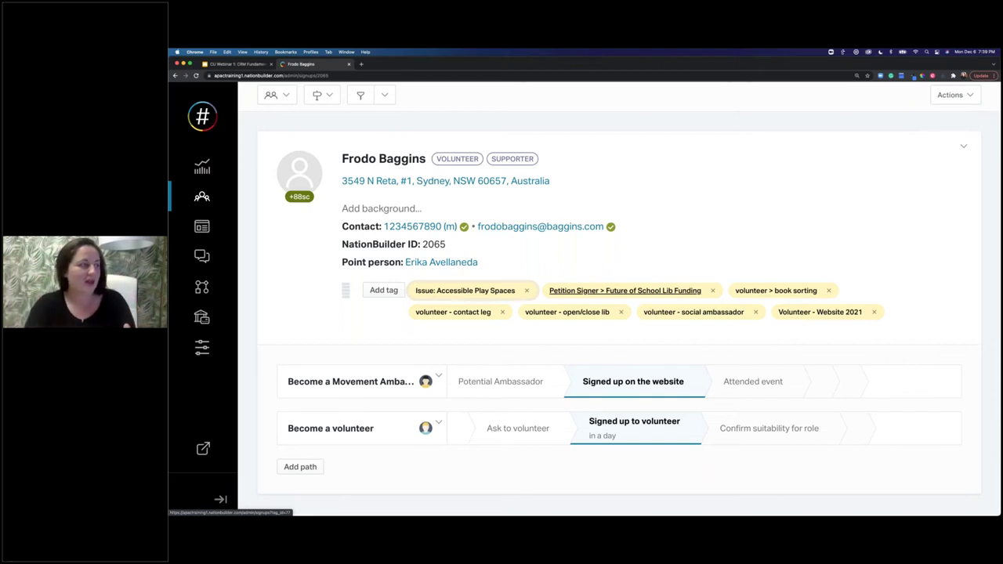
Step: Move the supporter to the "Attended event" step of the Become a Movement Ambassador path
scroll(625, 291, "down", 3)
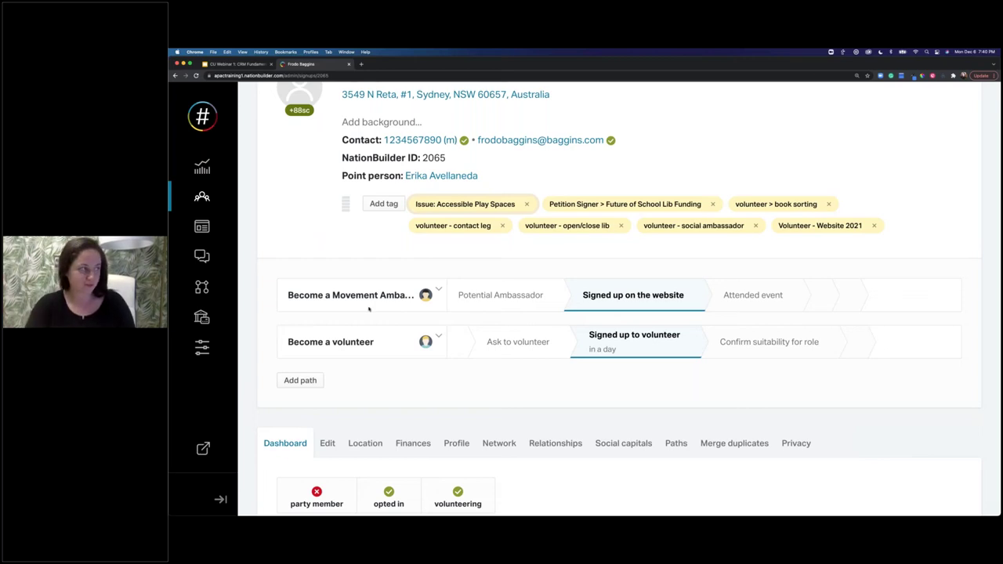
scroll(369, 308, "down", 1)
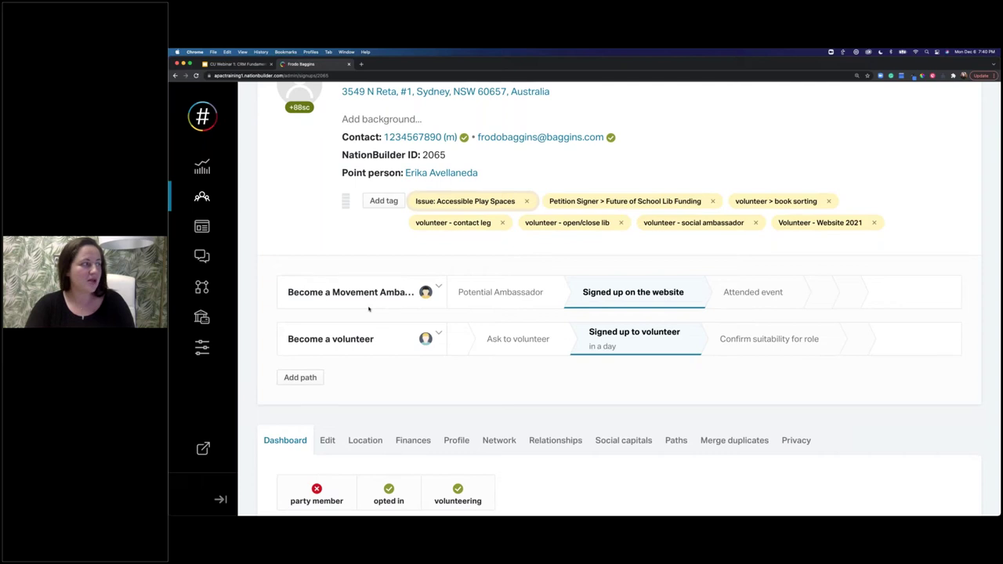
scroll(368, 308, "down", 1)
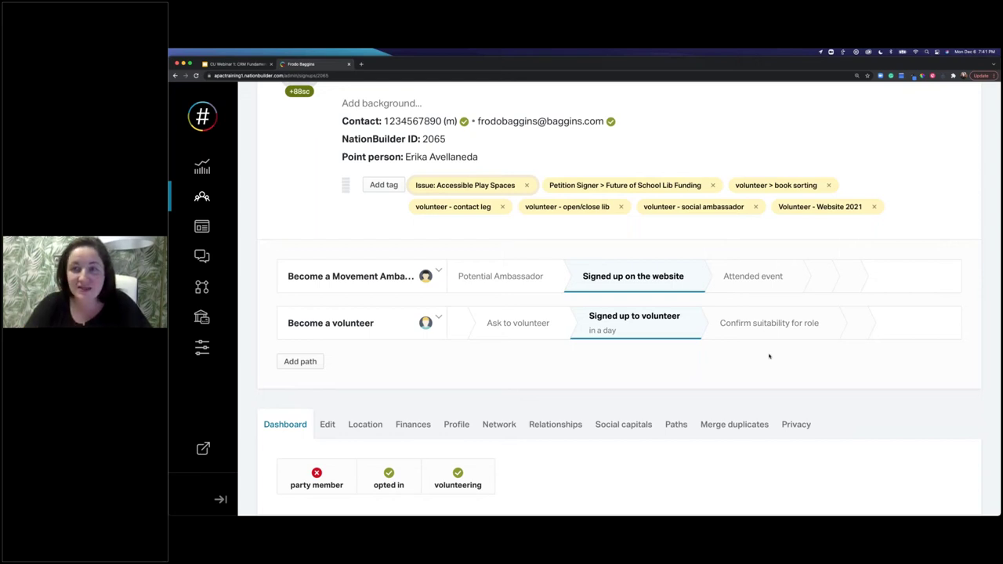
left_click(753, 293)
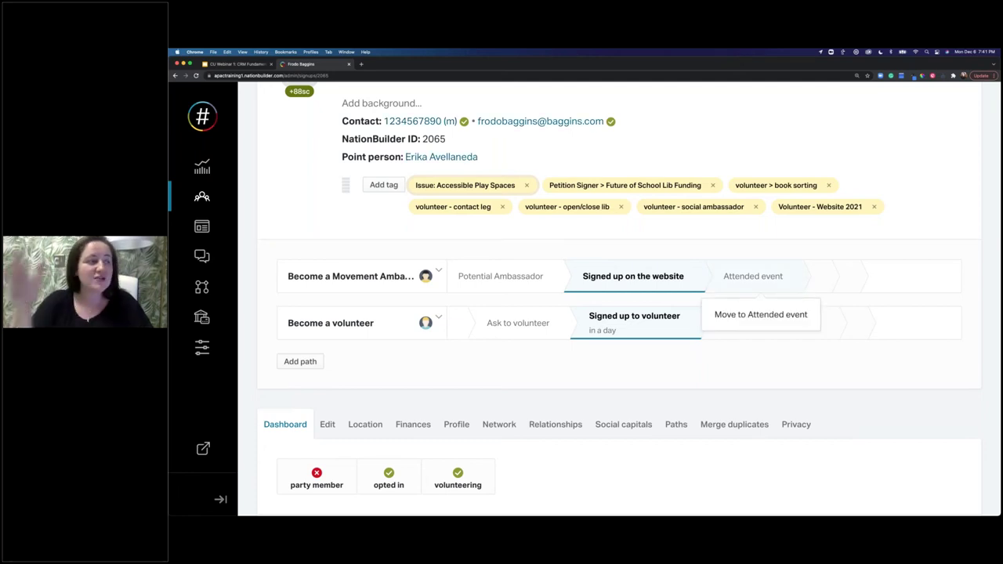
left_click(761, 314)
left_click(781, 288)
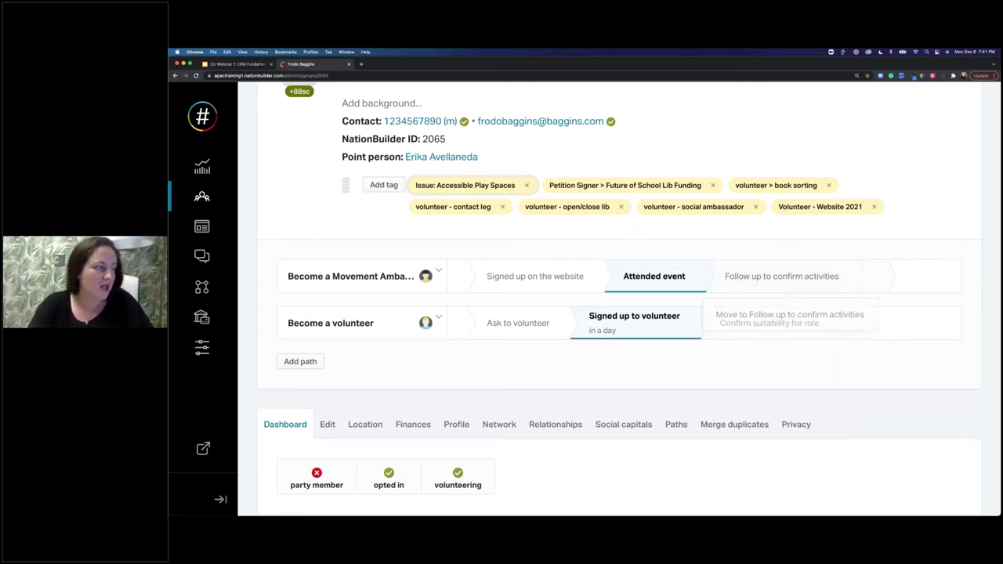
Step: Look at the profile's forms for adding a private note, sending an email and logging a contact
scroll(619, 314, "down", 4)
scroll(620, 313, "down", 4)
scroll(619, 313, "down", 1)
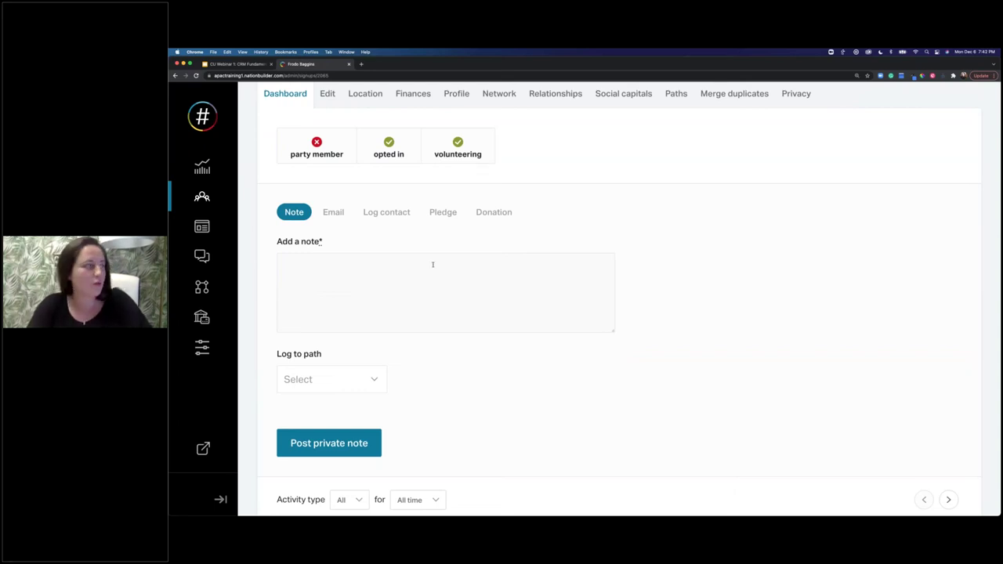
left_click(334, 270)
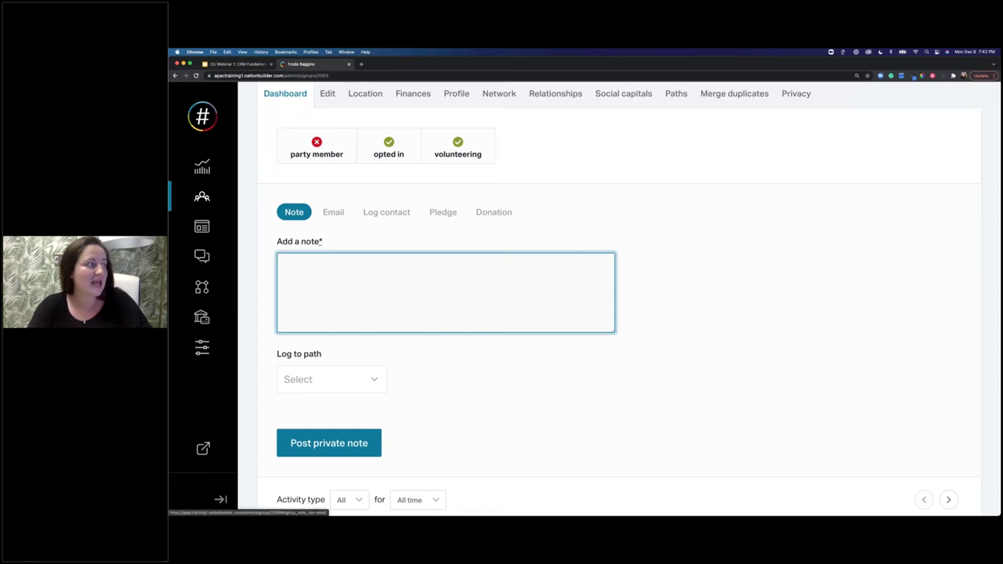
left_click(333, 212)
scroll(333, 212, "down", 2)
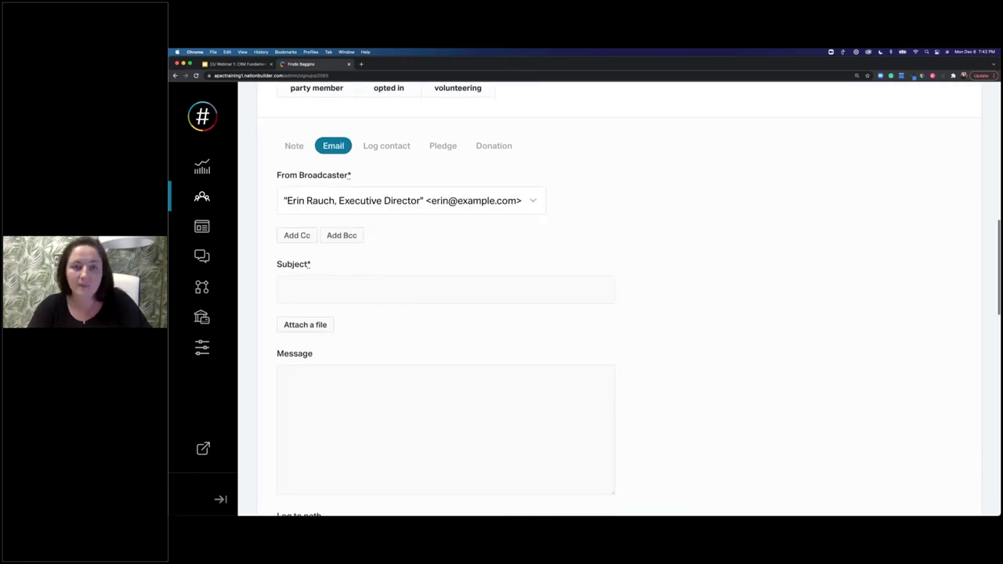
left_click(386, 177)
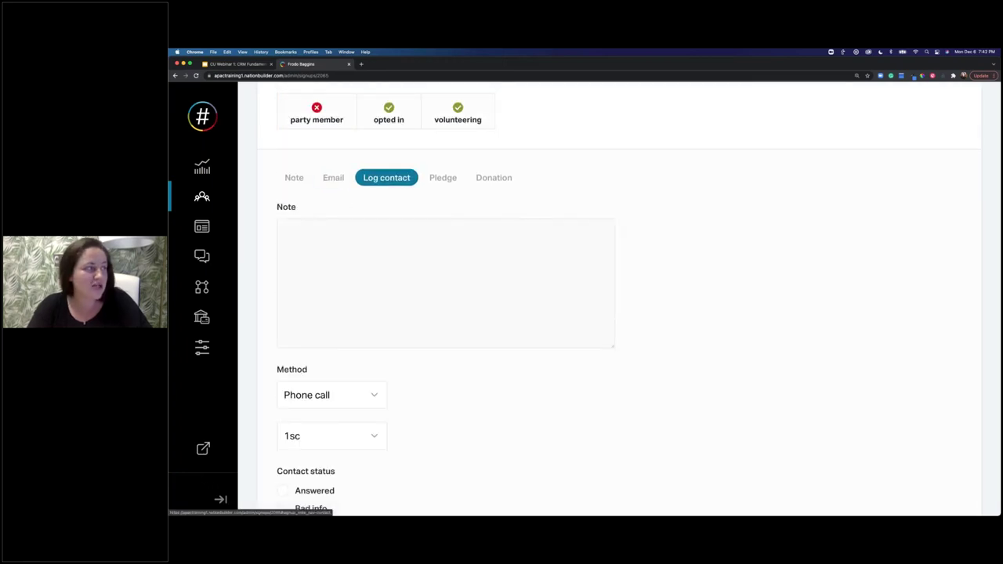
Step: Set the contact status to "Meaningful interaction" in the supporter's phone call contact log form
scroll(387, 177, "down", 5)
left_click(439, 199)
scroll(312, 321, "down", 10)
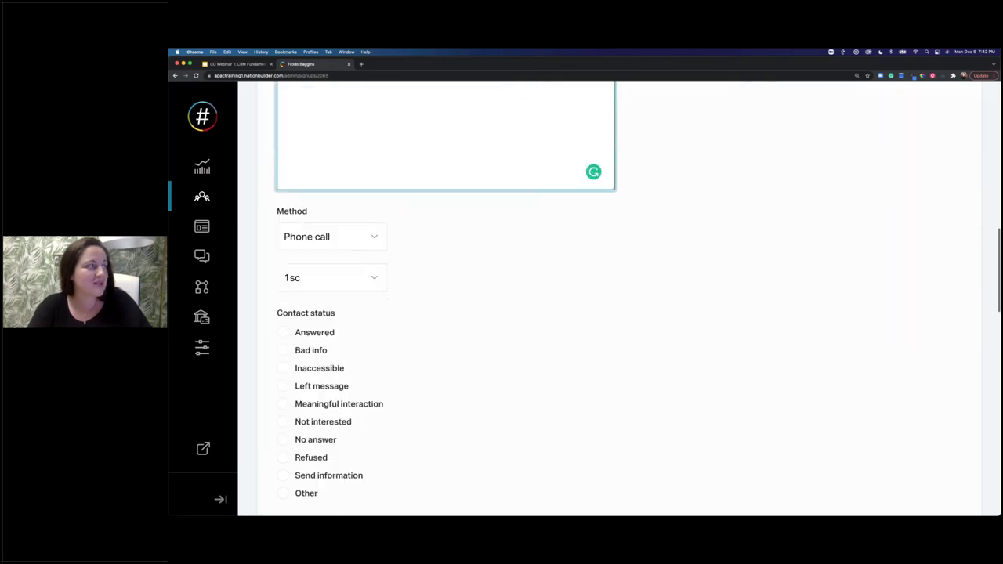
left_click(312, 321)
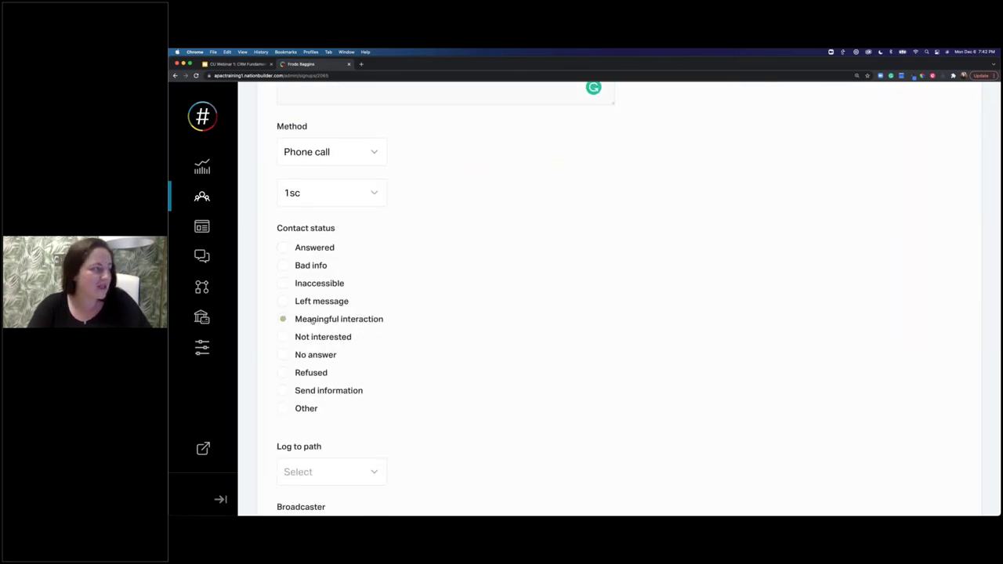
Step: Examine the available paths, support levels and priority levels in the contact log form without choosing any
left_click(329, 471)
scroll(329, 472, "down", 2)
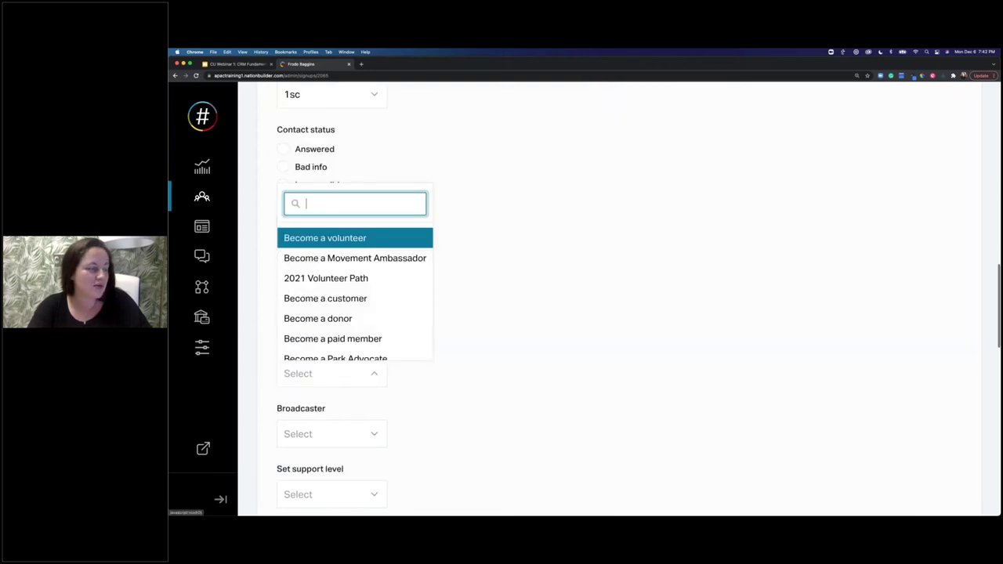
left_click(432, 395)
scroll(432, 394, "down", 5)
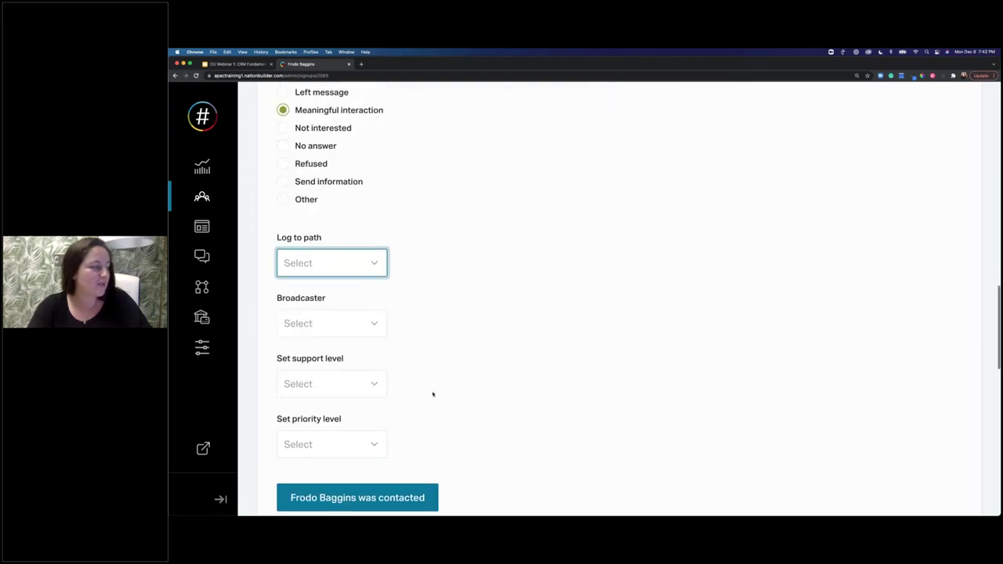
left_click(329, 384)
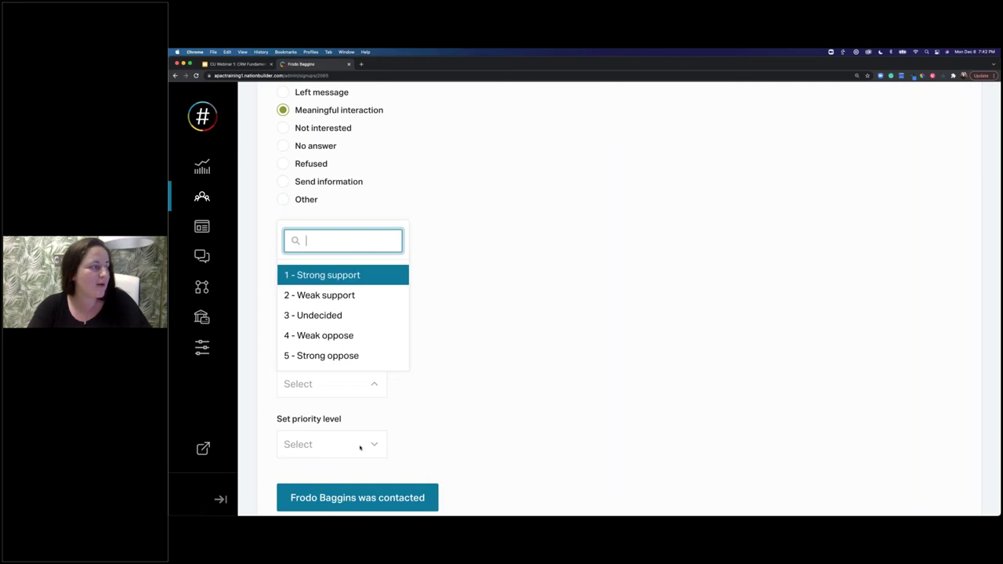
left_click(329, 445)
left_click(329, 444)
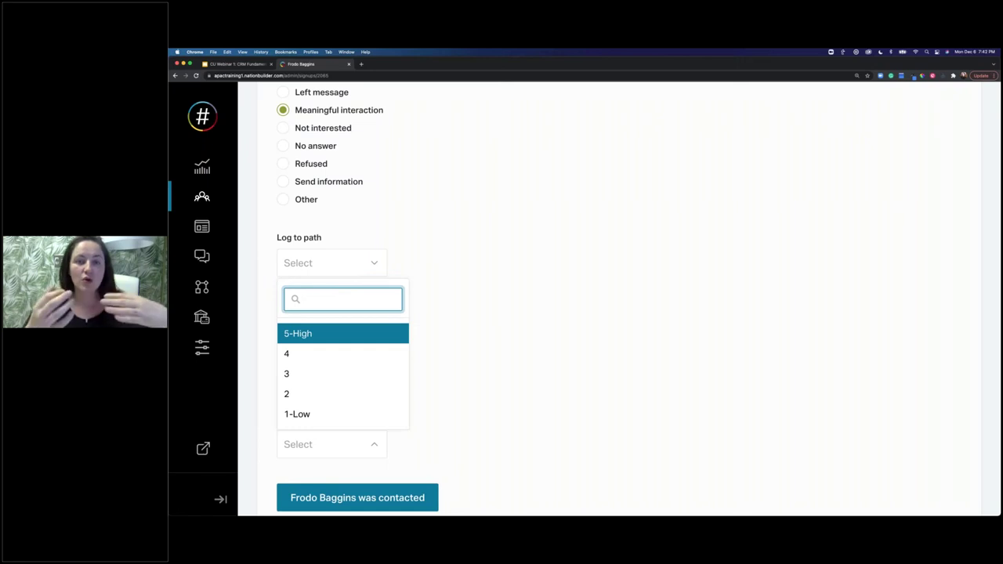
left_click(467, 423)
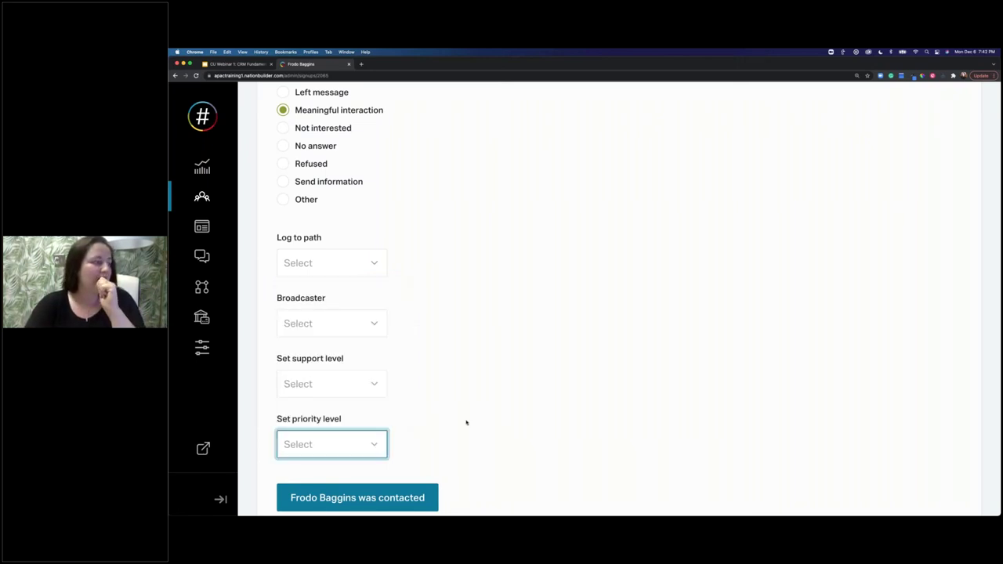
Step: Review the supporter's activity history down to the oldest entry
scroll(467, 423, "down", 5)
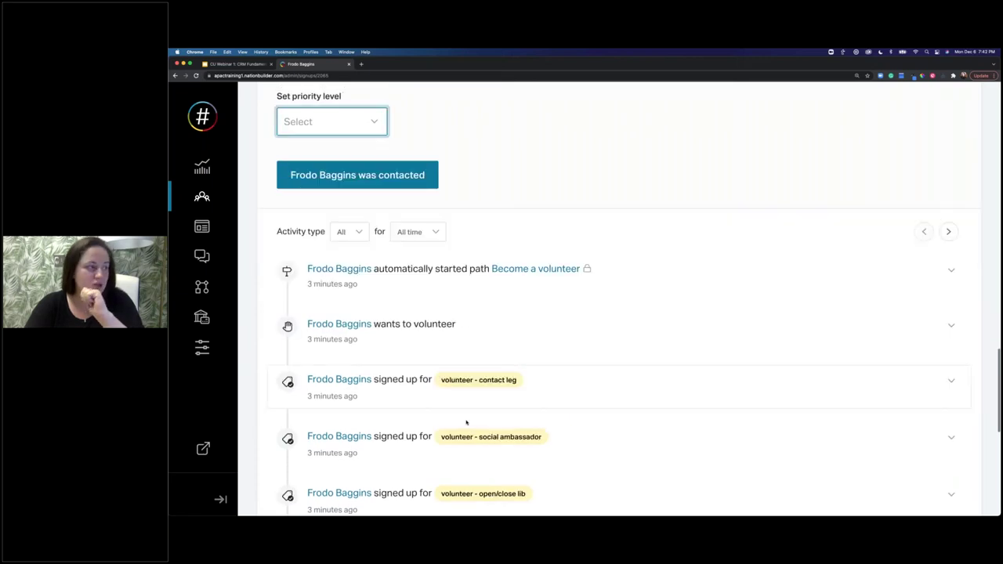
scroll(466, 423, "down", 1)
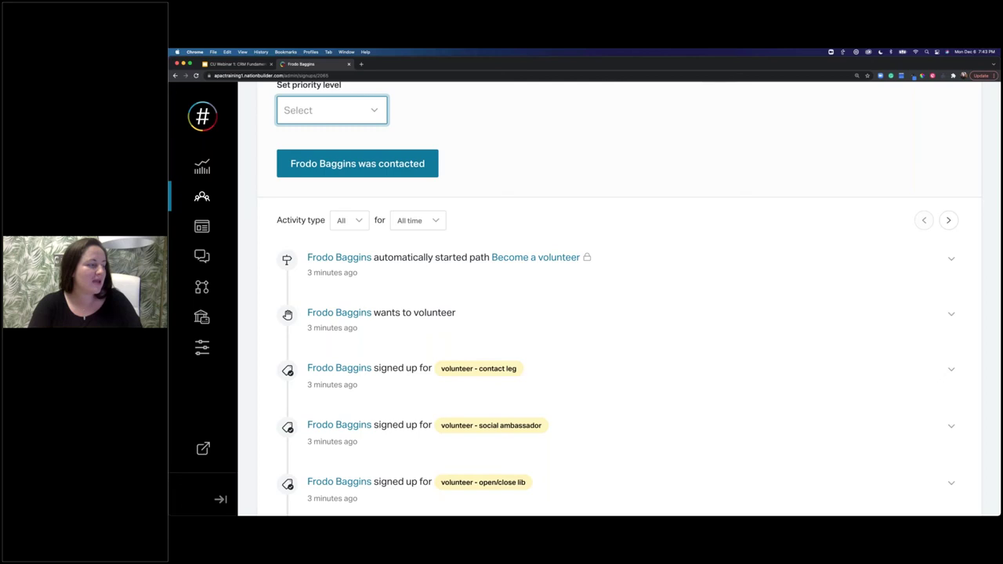
scroll(619, 314, "down", 5)
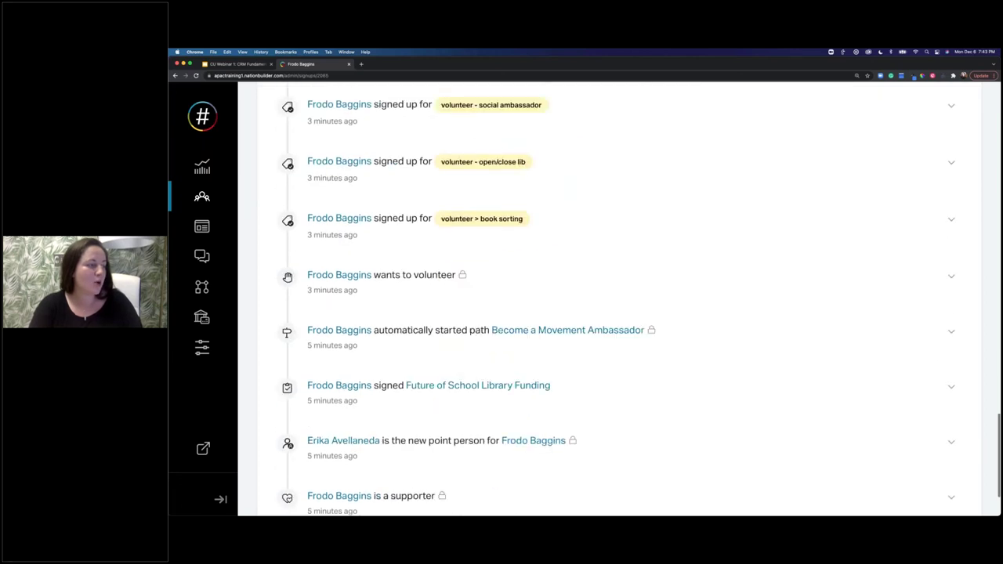
scroll(339, 404, "down", 2)
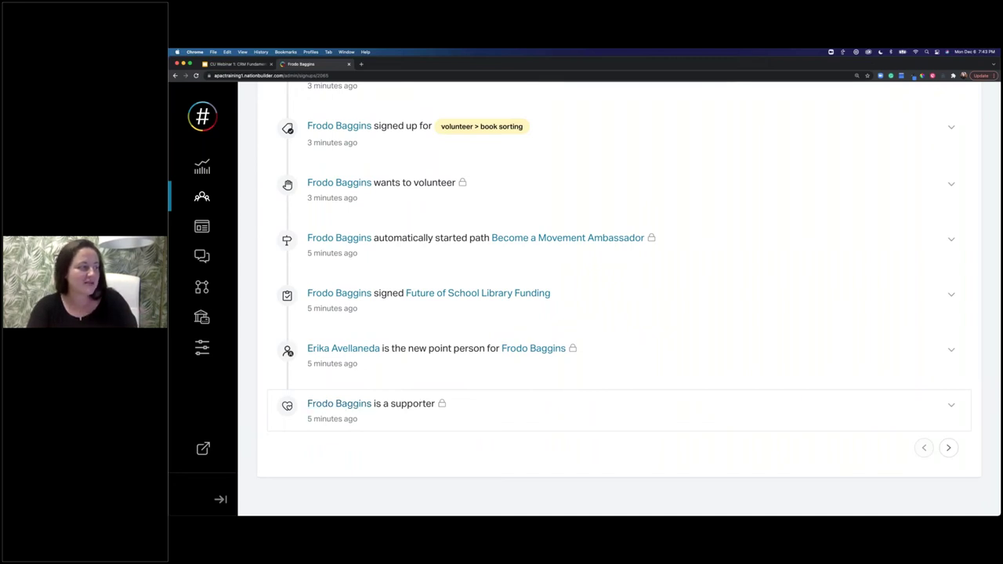
mouse_move(332, 419)
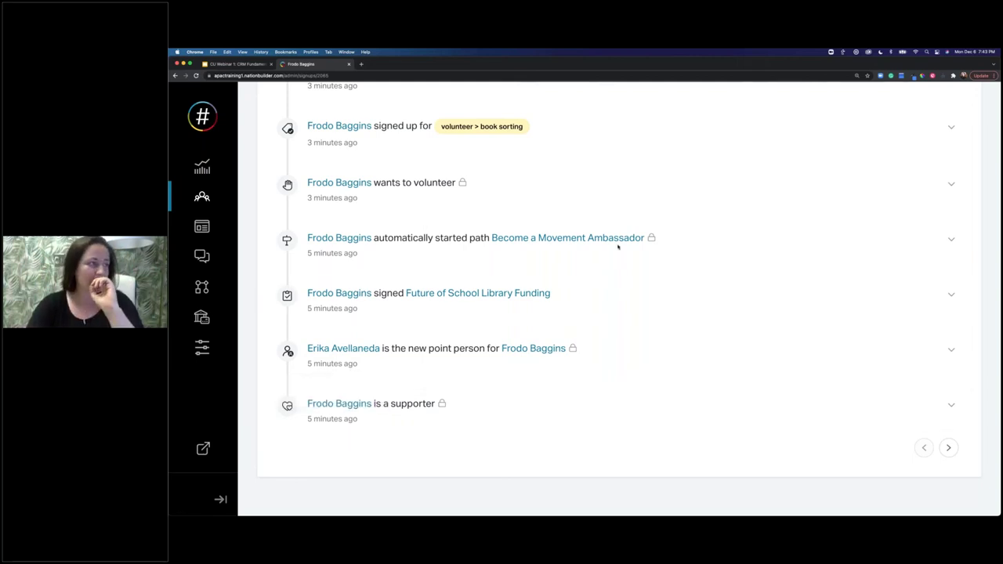
Step: List everyone who carries the supporter's "Petition Signer > Future of School Lib Funding" tag
scroll(618, 247, "up", 10)
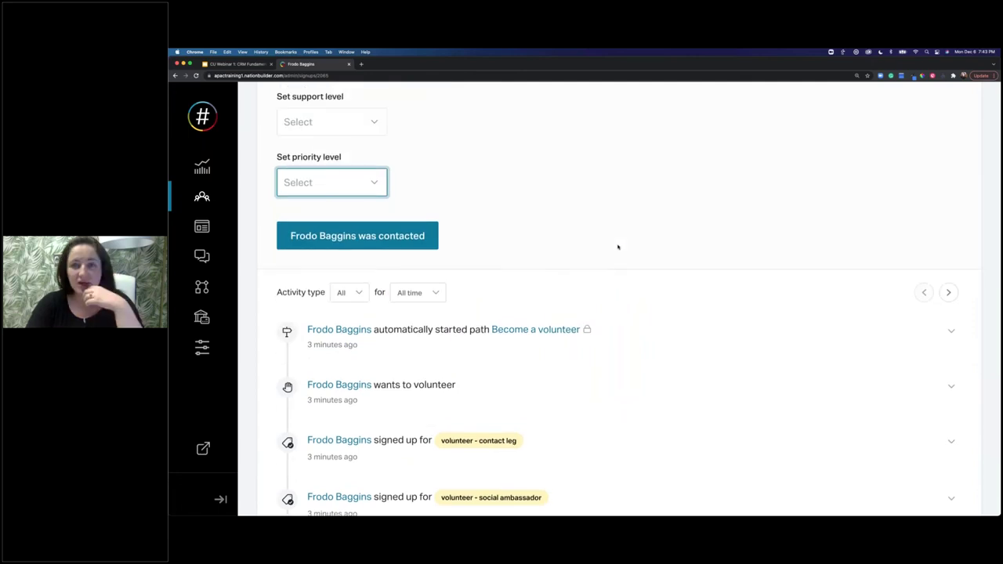
scroll(618, 247, "up", 4)
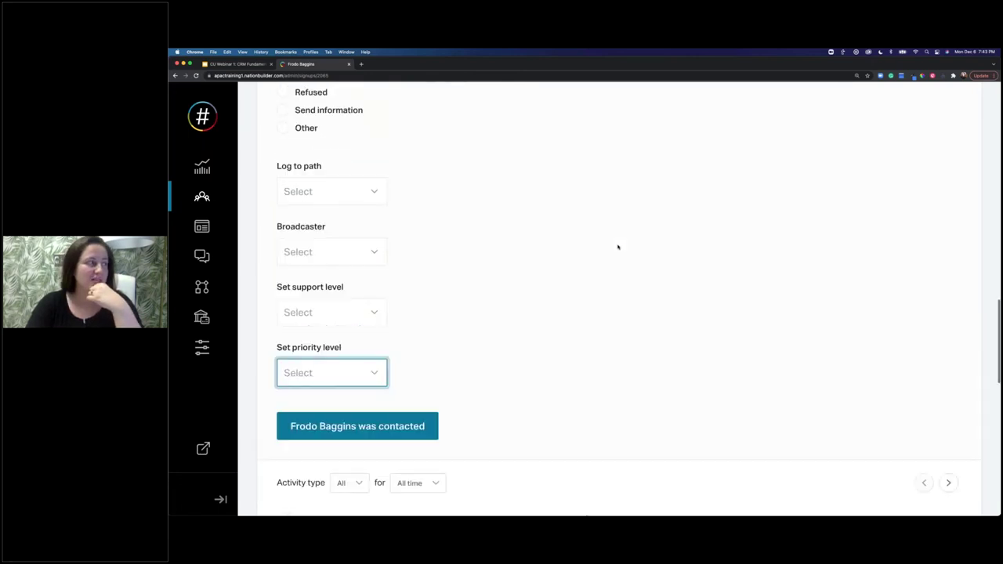
scroll(618, 247, "up", 15)
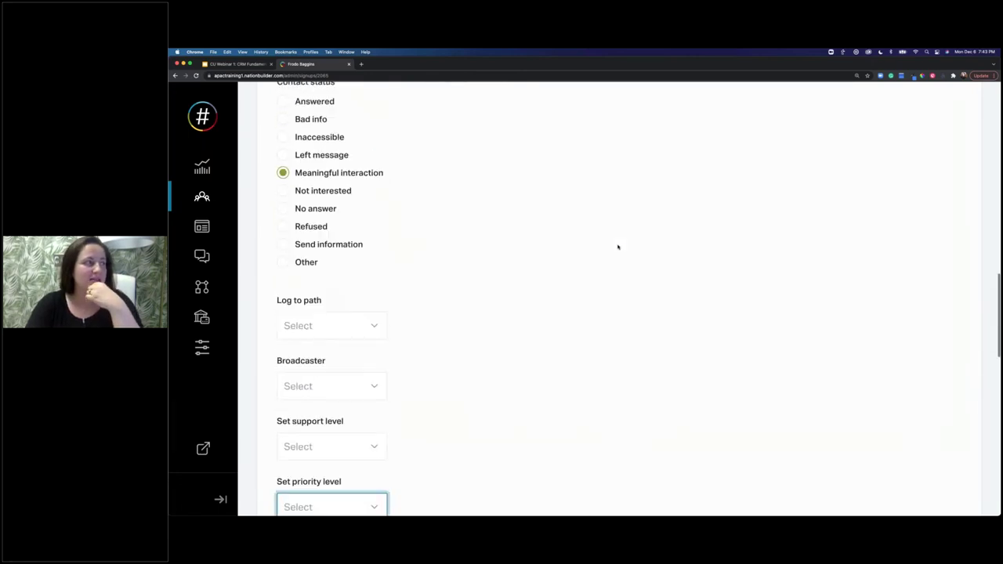
scroll(617, 247, "up", 2)
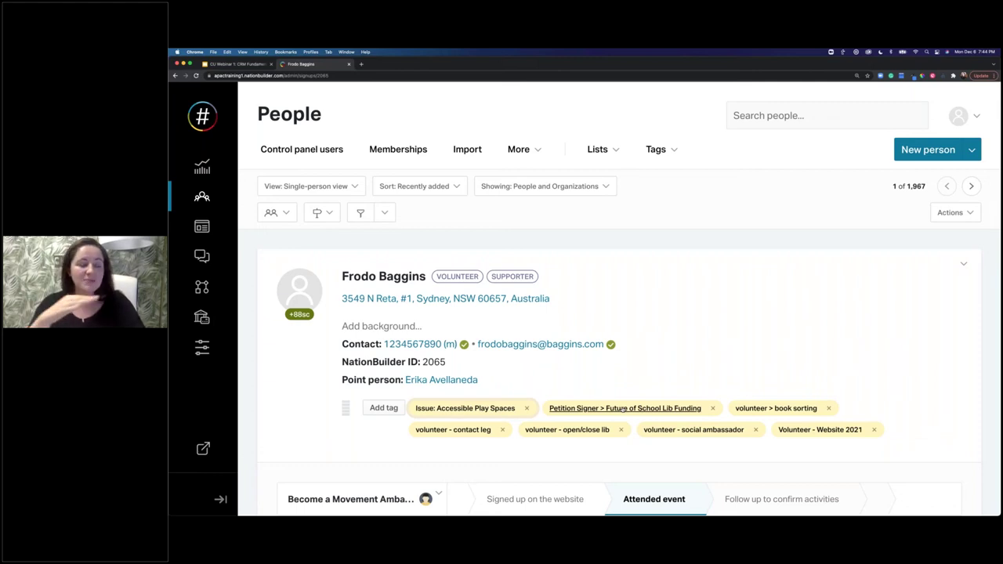
left_click(624, 409)
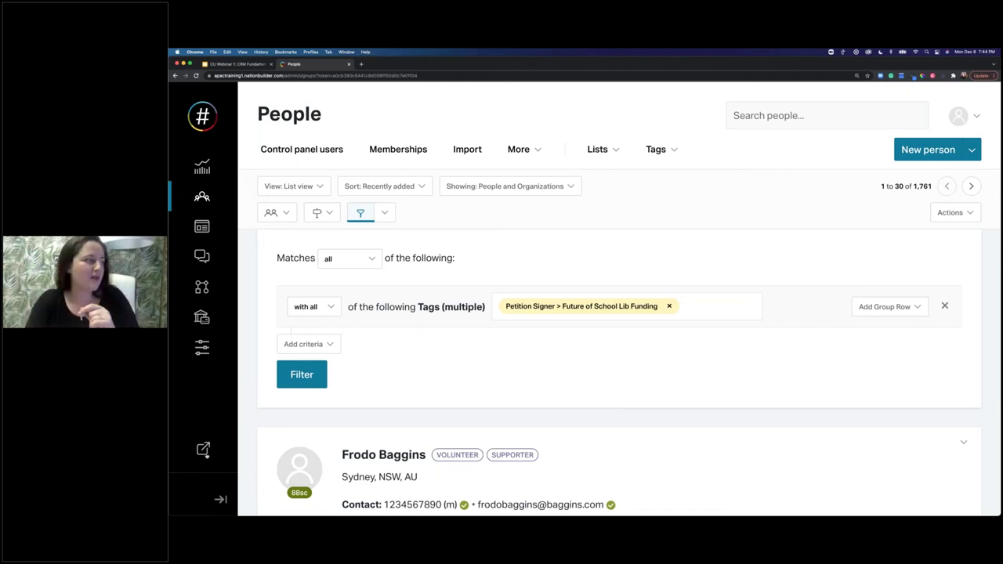
Step: Add the Emailable criterion set to "is emailable" and apply the filter to the tagged people
left_click(308, 345)
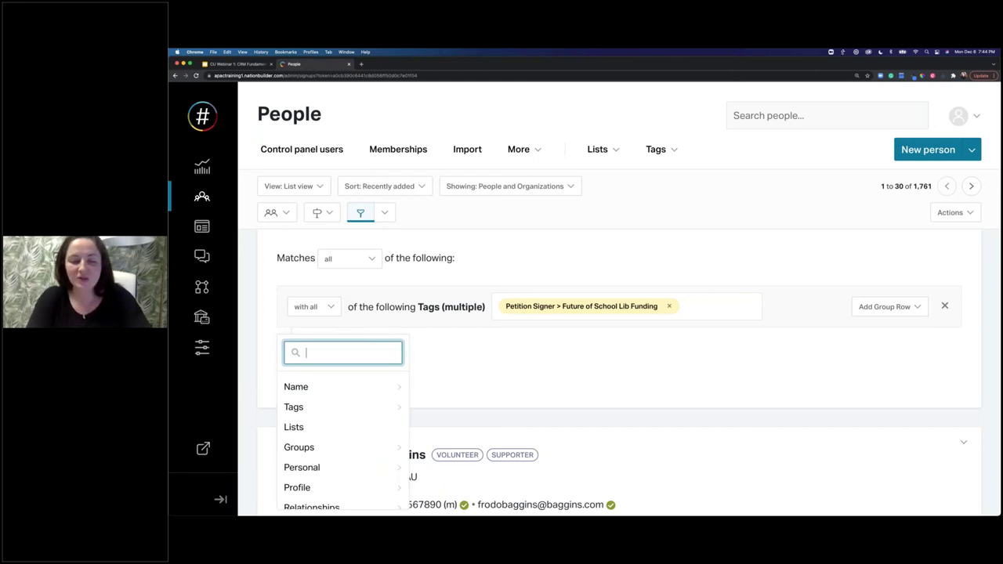
type("emai")
key("Down")
key("Down")
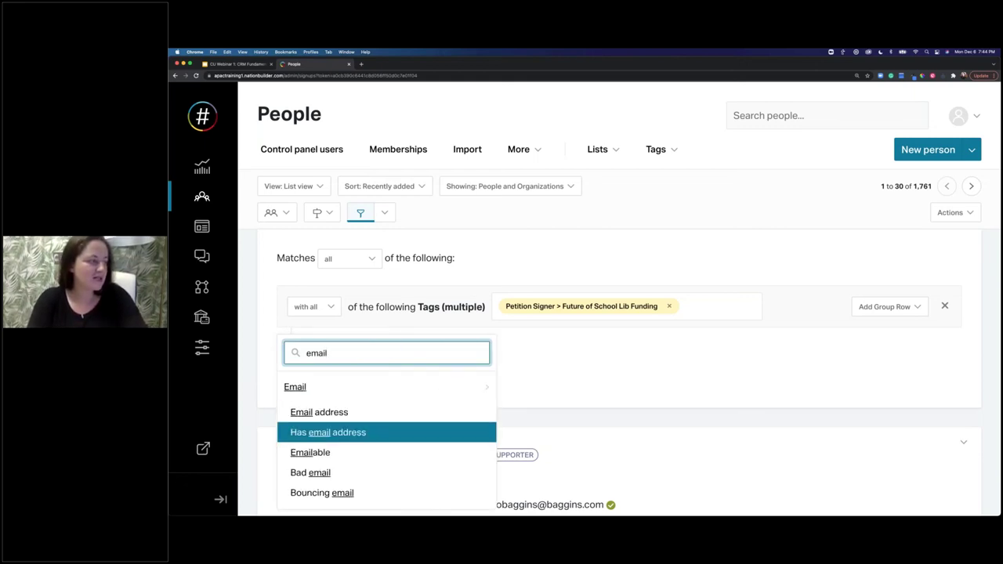
key("Return")
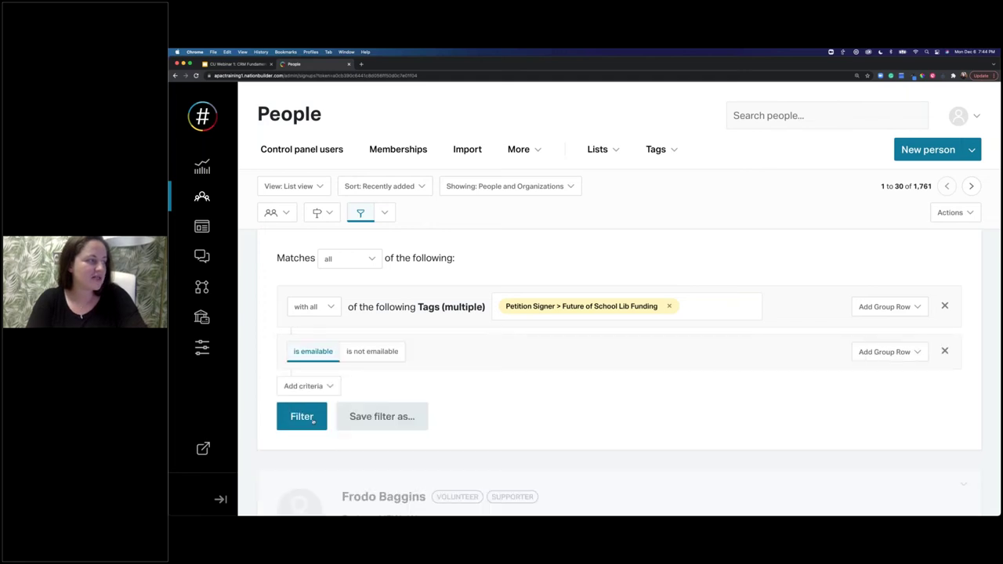
left_click(313, 421)
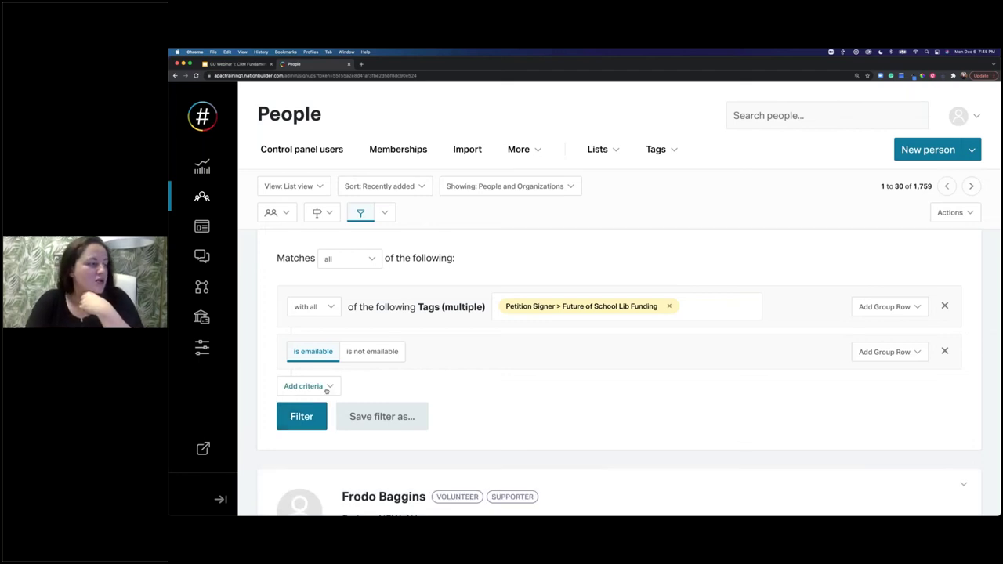
Step: Add an Address city criterion for the primary address to the people filter
scroll(327, 390, "down", 5)
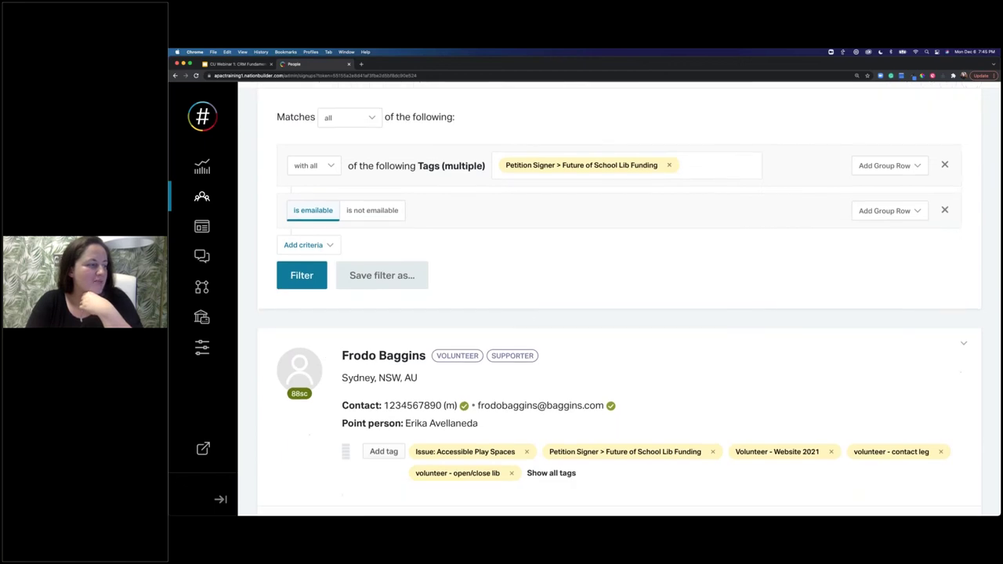
scroll(610, 298, "down", 2)
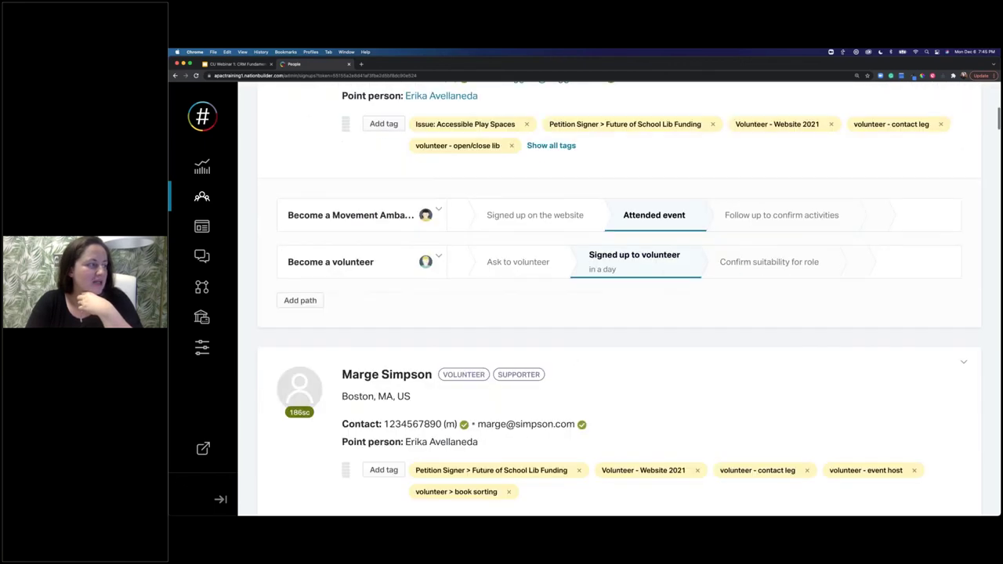
scroll(322, 387, "up", 7)
left_click(321, 386)
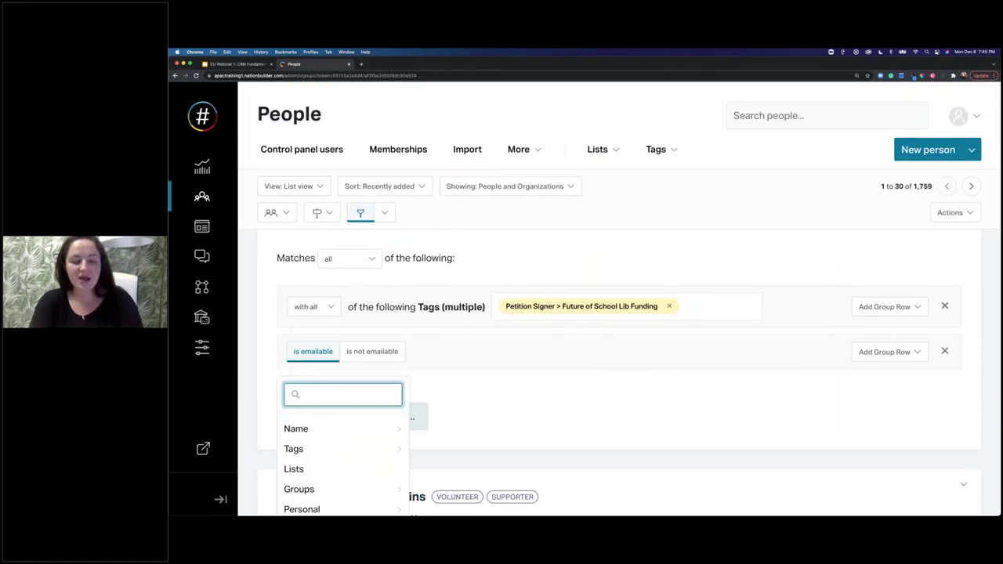
type("cit")
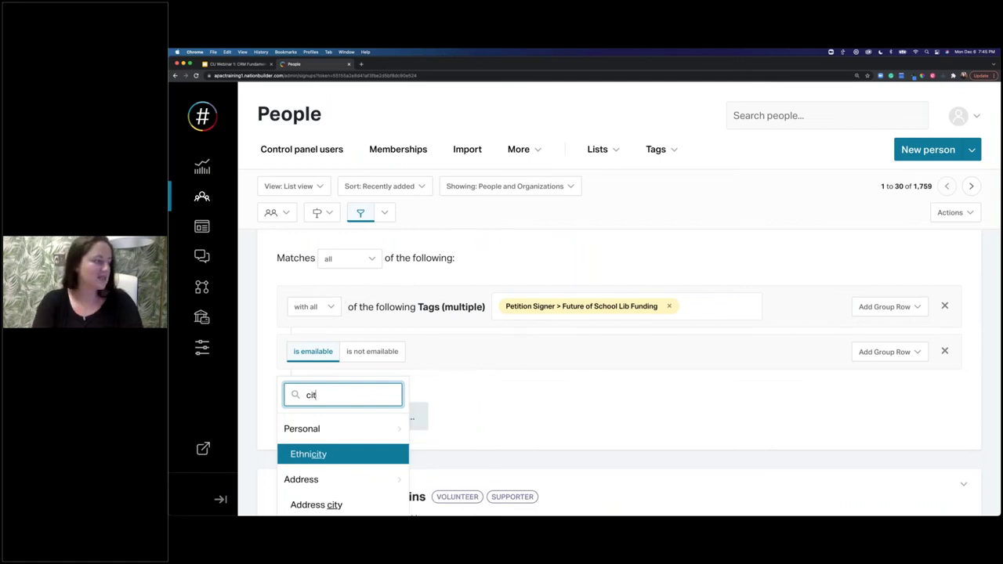
type("y")
scroll(619, 301, "down", 3)
key("Down")
key("Return")
Step: Set the address city to "sydney" and apply the filter
left_click(609, 287)
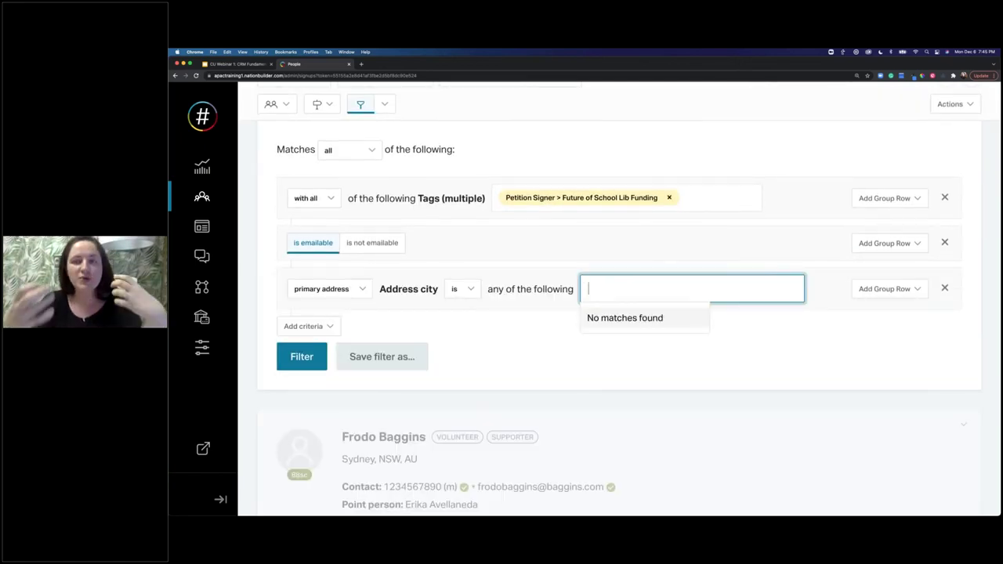
type("sydn")
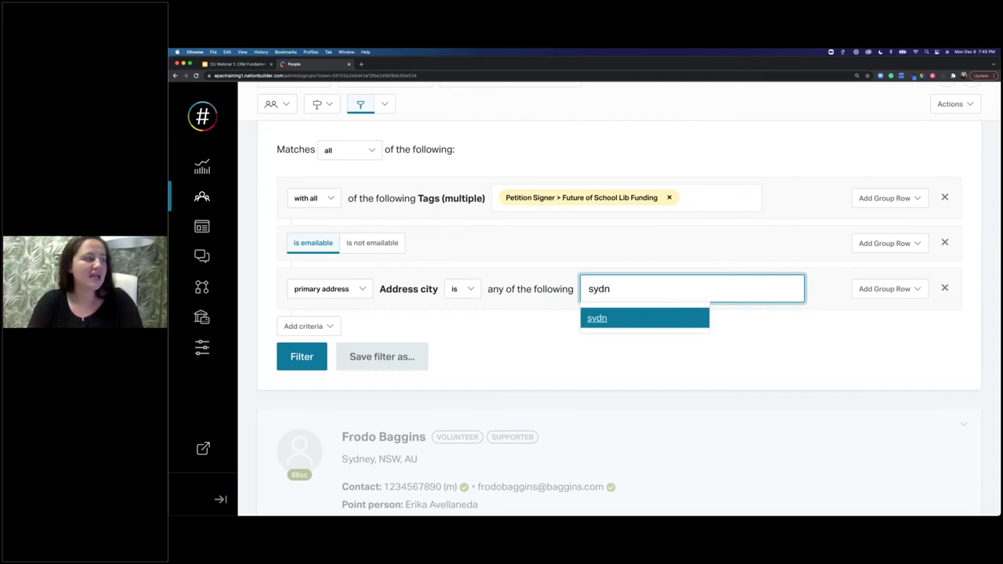
type("ey")
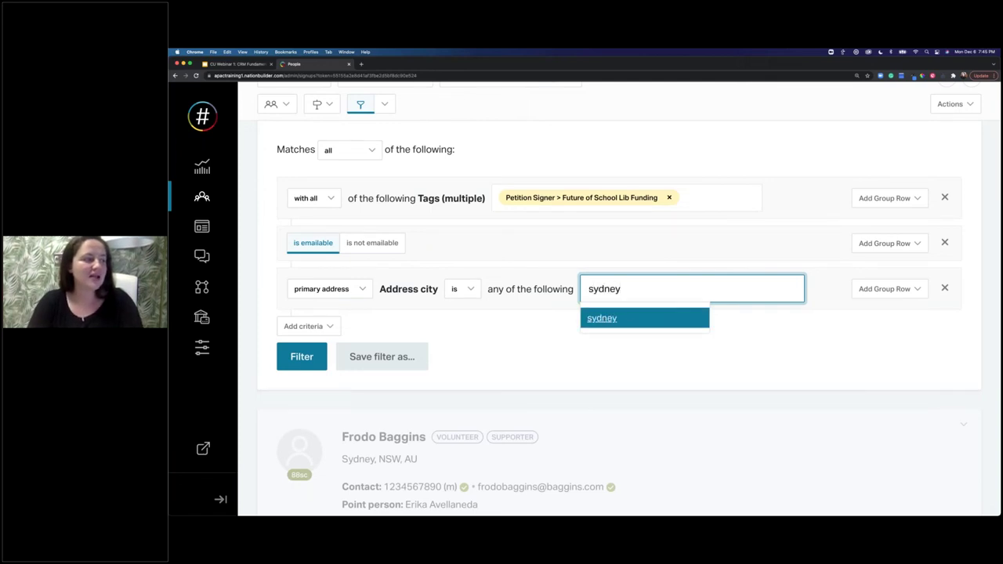
key("Return")
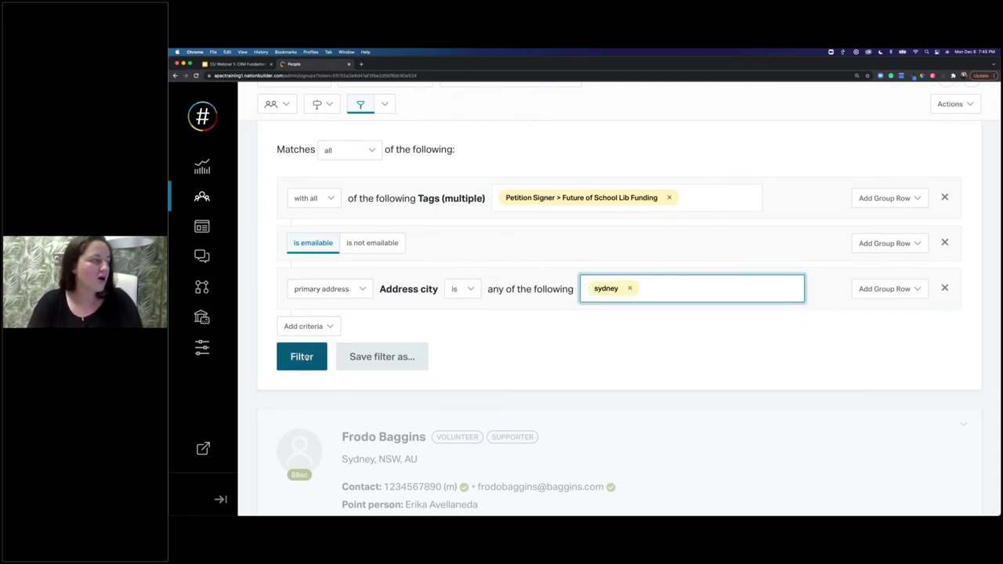
left_click(305, 358)
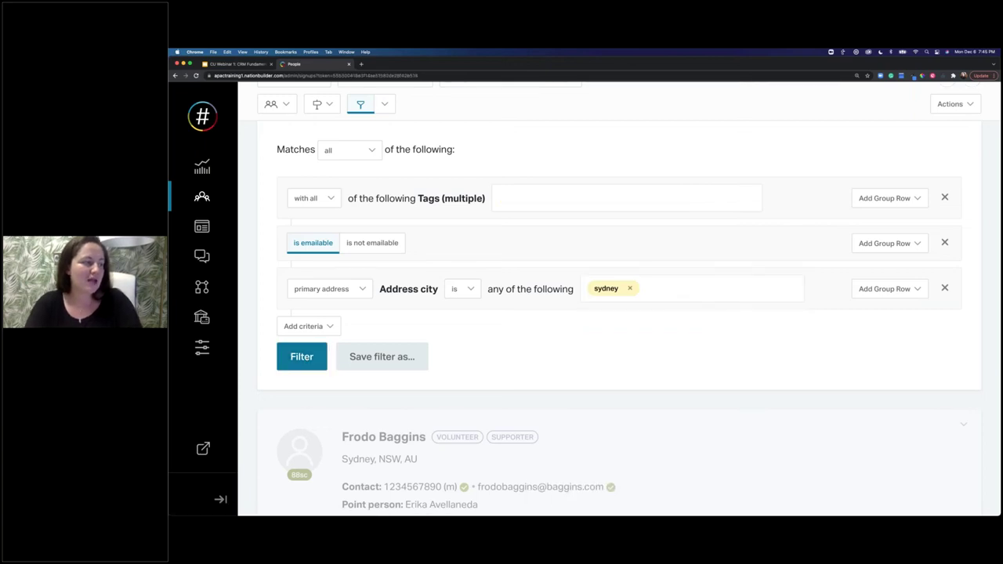
Step: Save the current people filter under the name "Sydney Petition Signers"
scroll(619, 314, "up", 1)
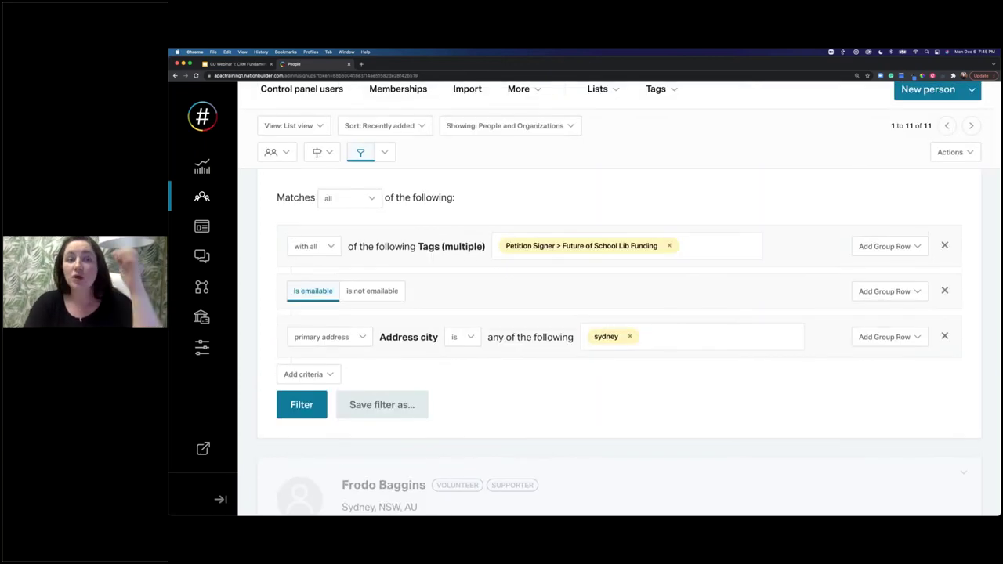
scroll(620, 313, "up", 1)
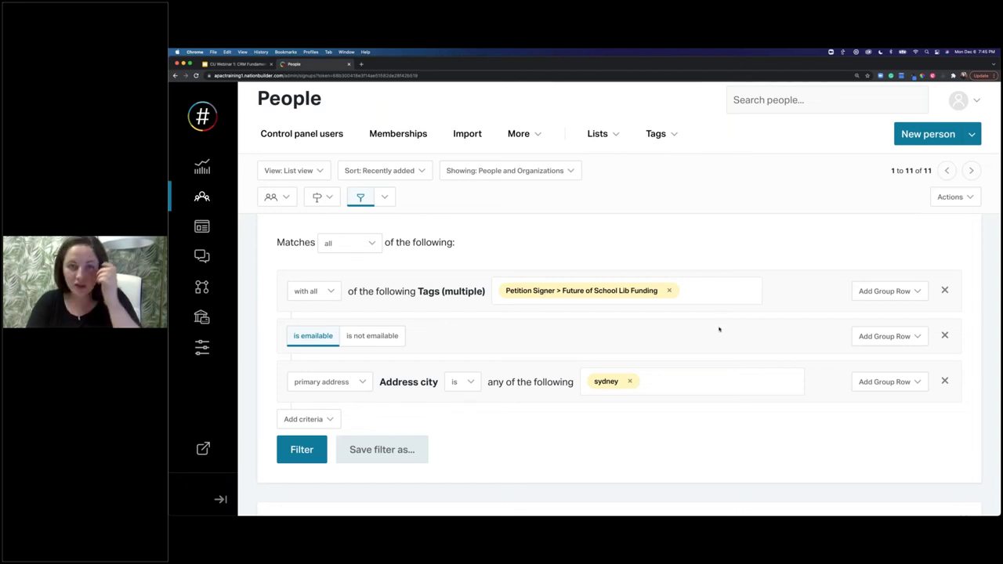
left_click(397, 451)
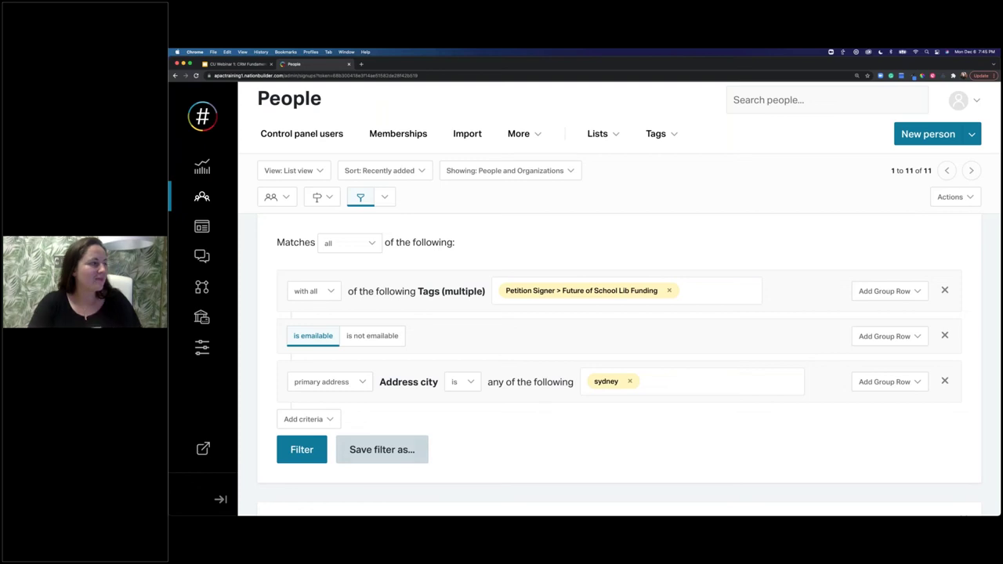
left_click(382, 449)
type("Sydn")
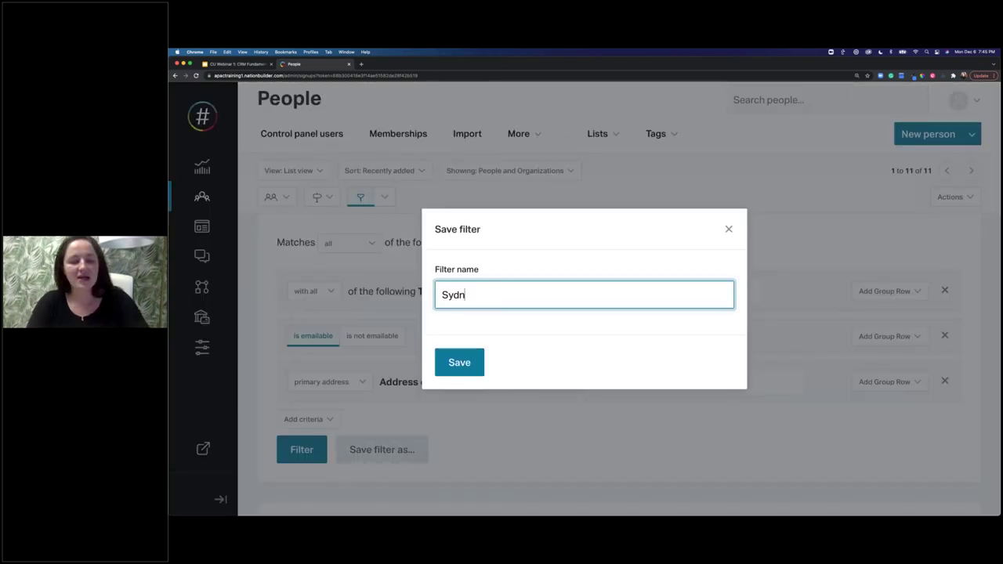
type("ey Petition")
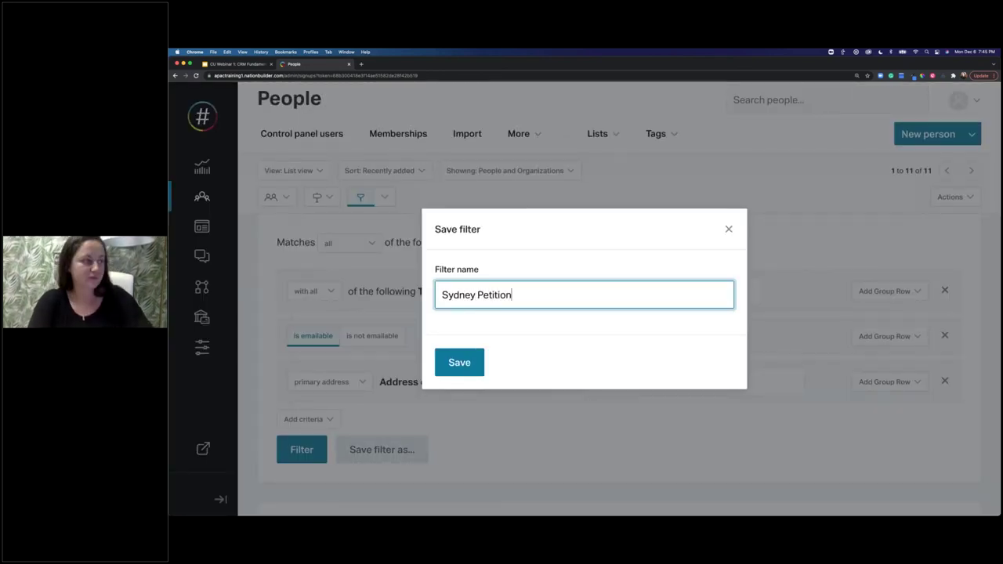
type(" Signe")
key("BackSpace")
key("BackSpace")
key("BackSpace")
type("hn")
key("BackSpace")
key("BackSpace")
type("gners")
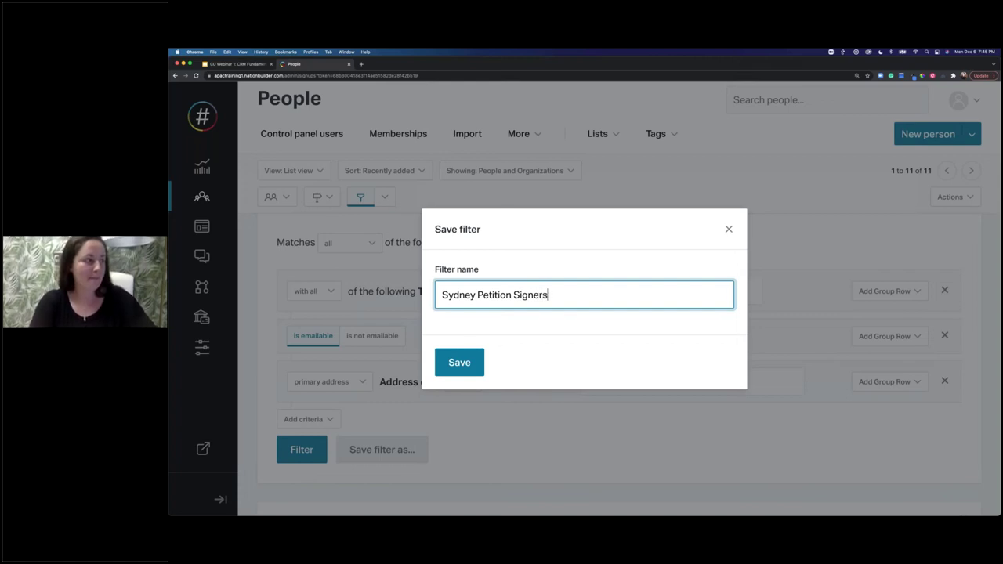
key("Return")
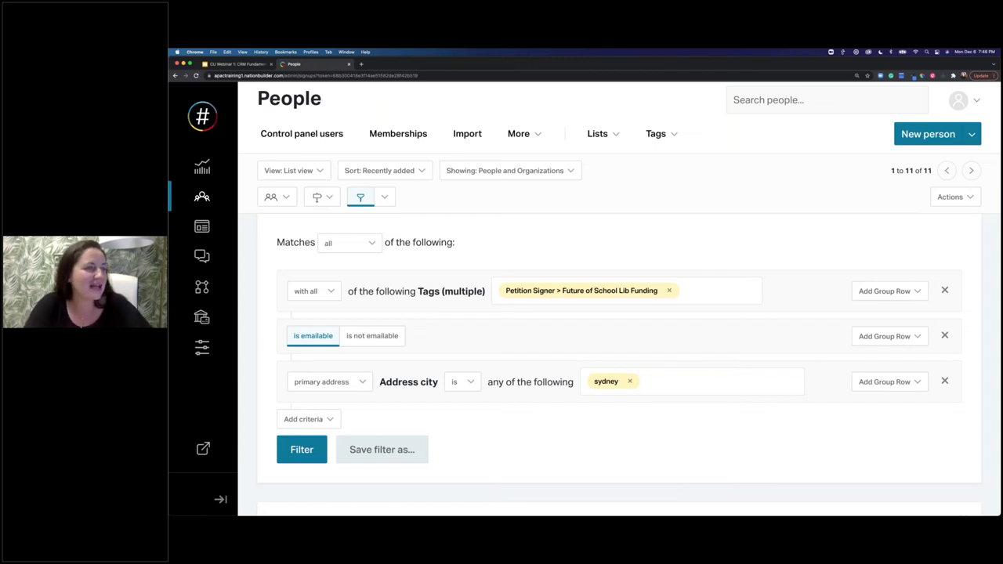
Step: Open the Executive Director's broadcaster in the Communication area and start a new email blast
scroll(619, 314, "down", 3)
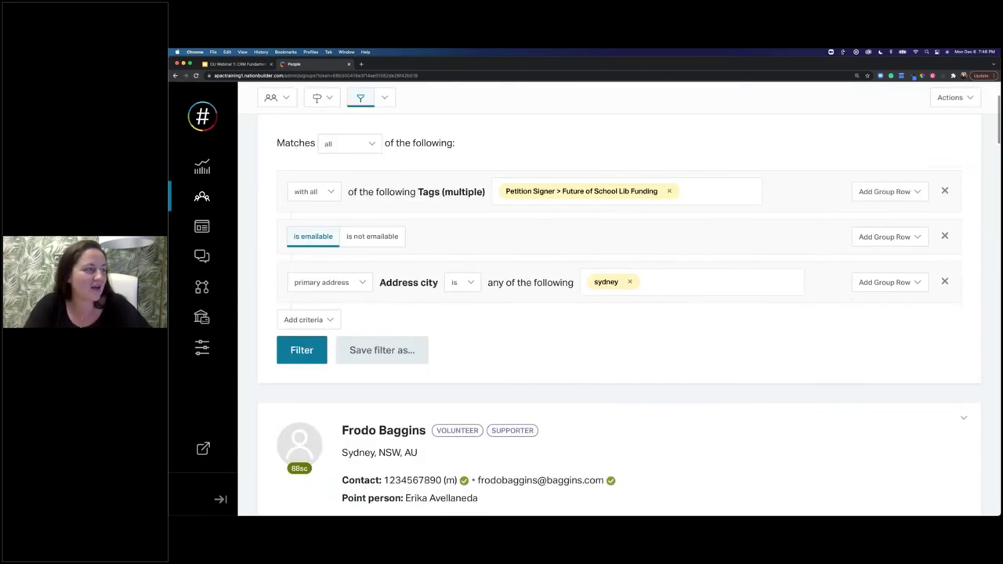
scroll(619, 313, "up", 3)
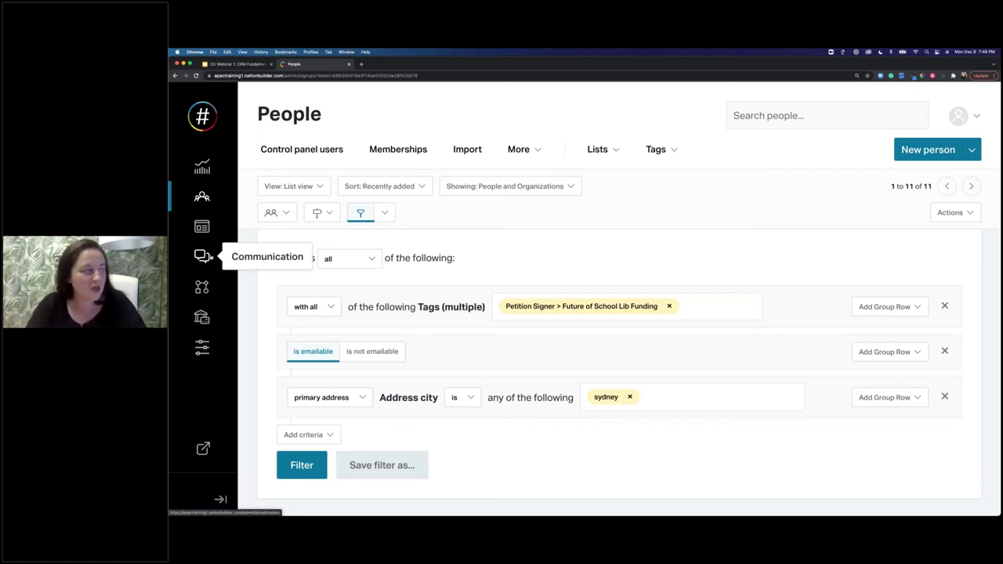
left_click(204, 257)
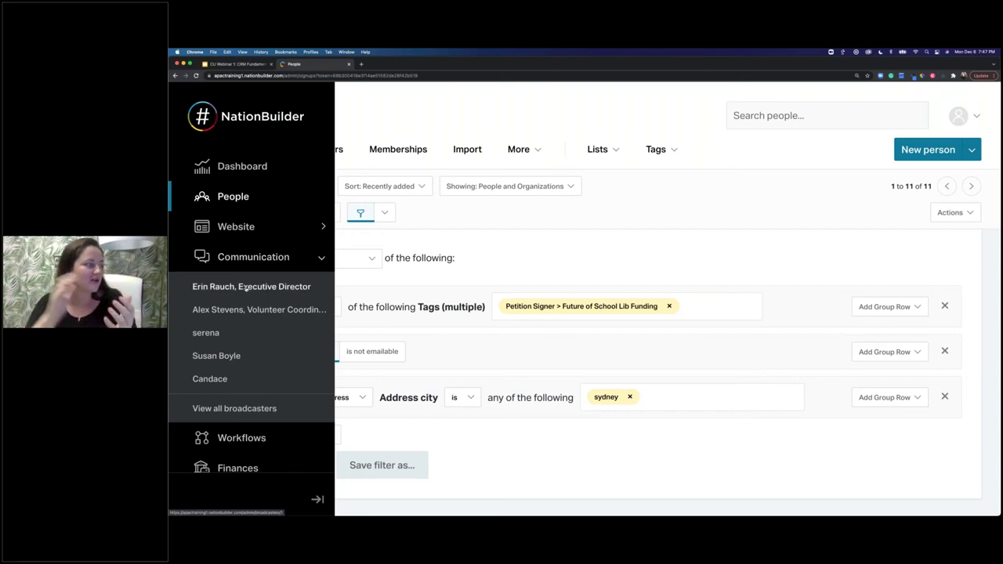
left_click(246, 288)
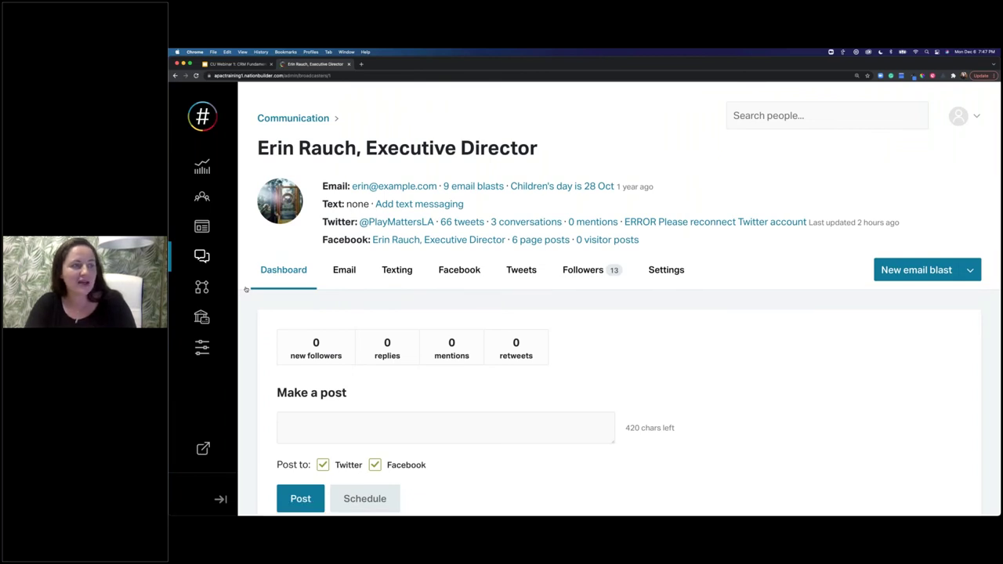
left_click(917, 270)
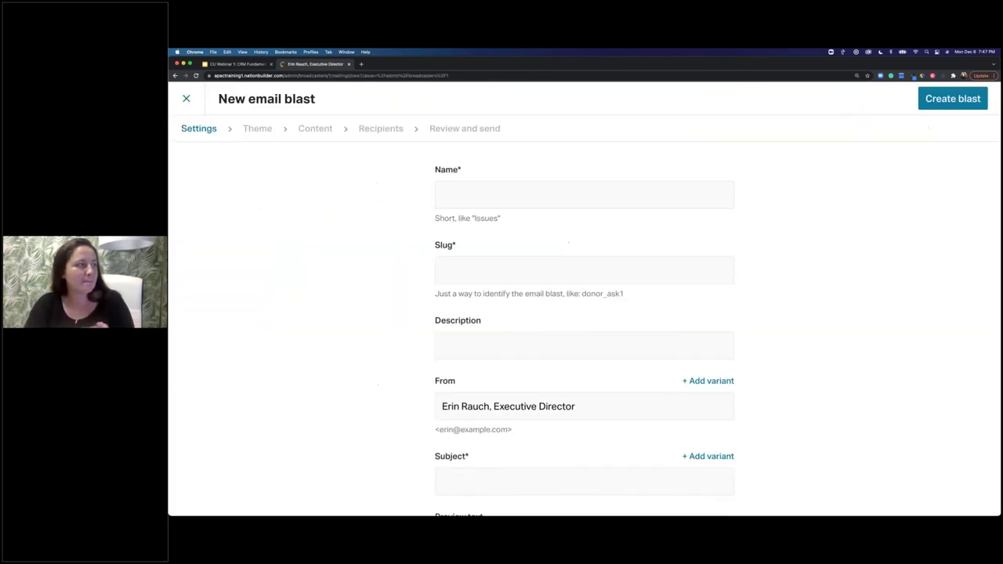
Step: Name the email blast "Sydney Event 2021" and enter the same text as its slug
left_click(541, 196)
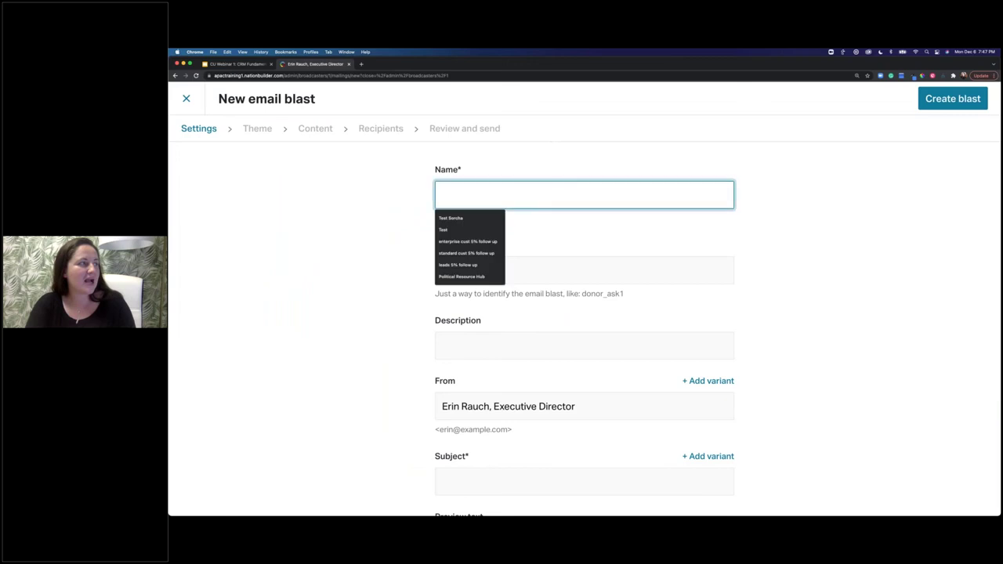
type("Sydney")
left_click(475, 271)
left_click(540, 192)
type("E")
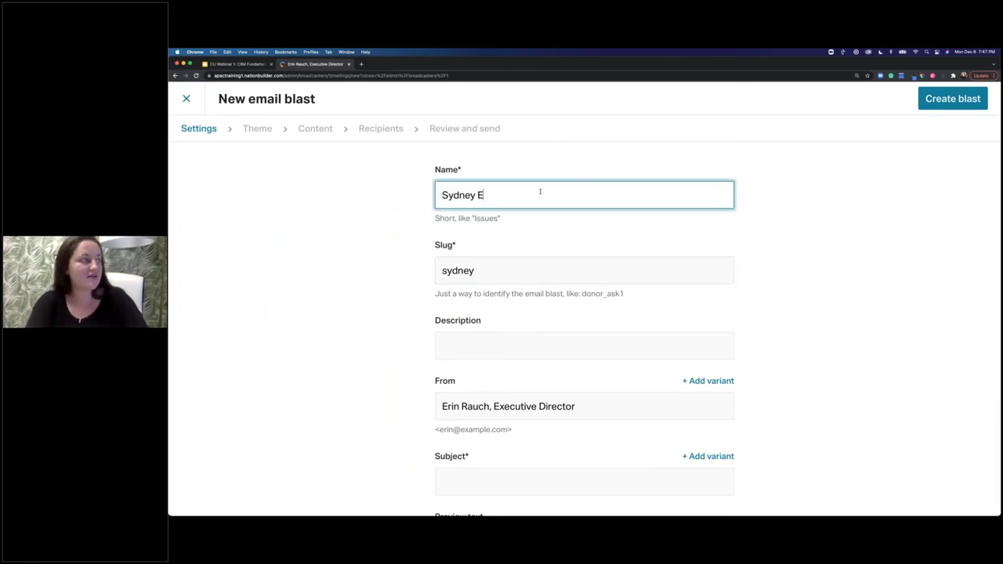
type("vent 202")
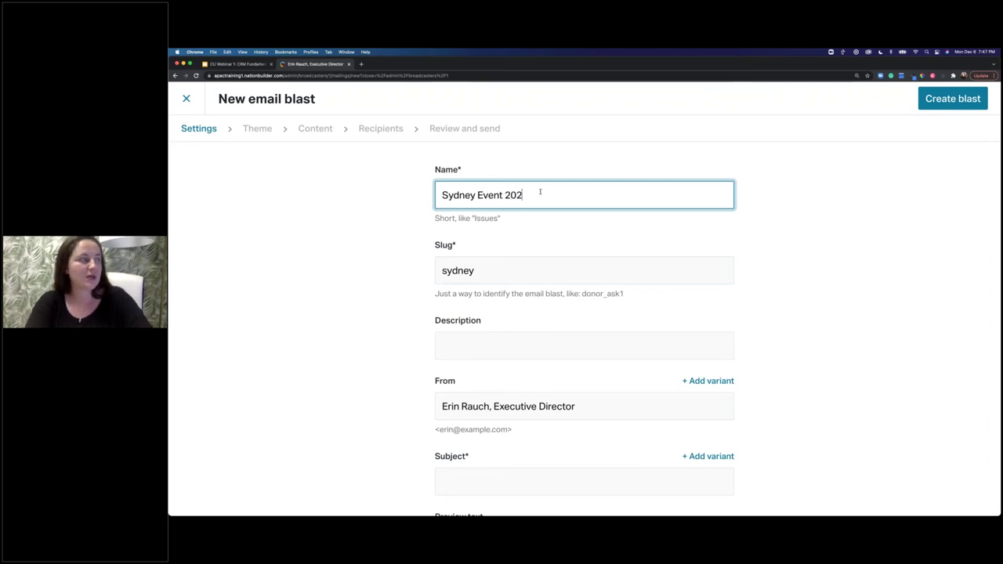
type("1")
key("alt+shift+Left")
key("alt+shift+Left")
key("alt+shift+Left")
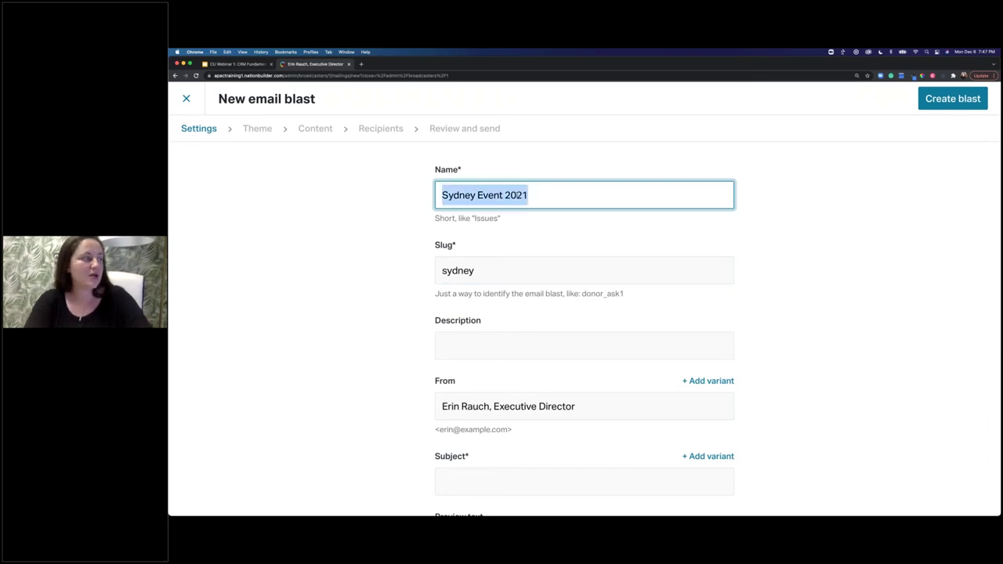
key("super+c")
key("Tab")
key("super+v")
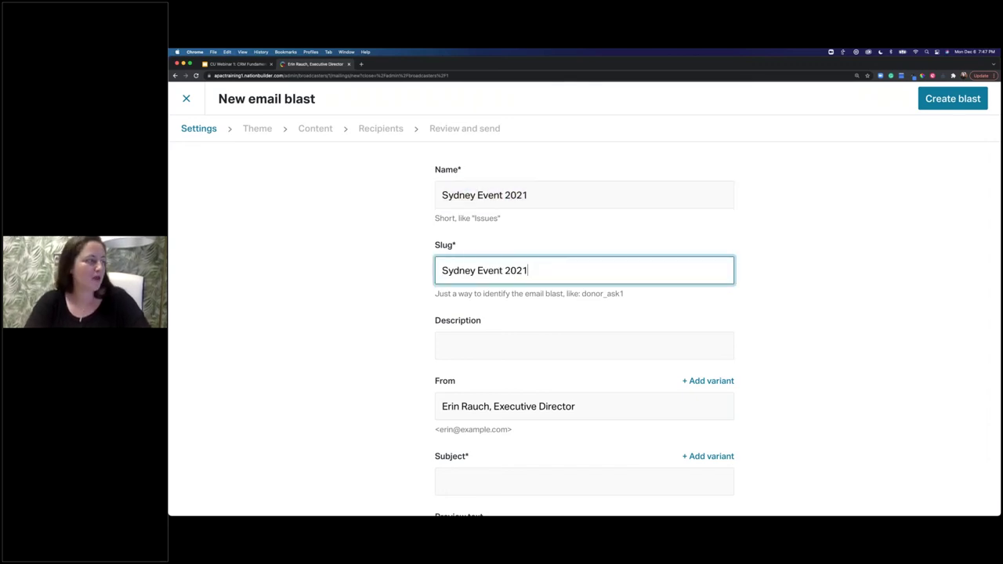
Step: Set the subject to "We want you to RSVP now!" and create the email blast
scroll(584, 330, "down", 5)
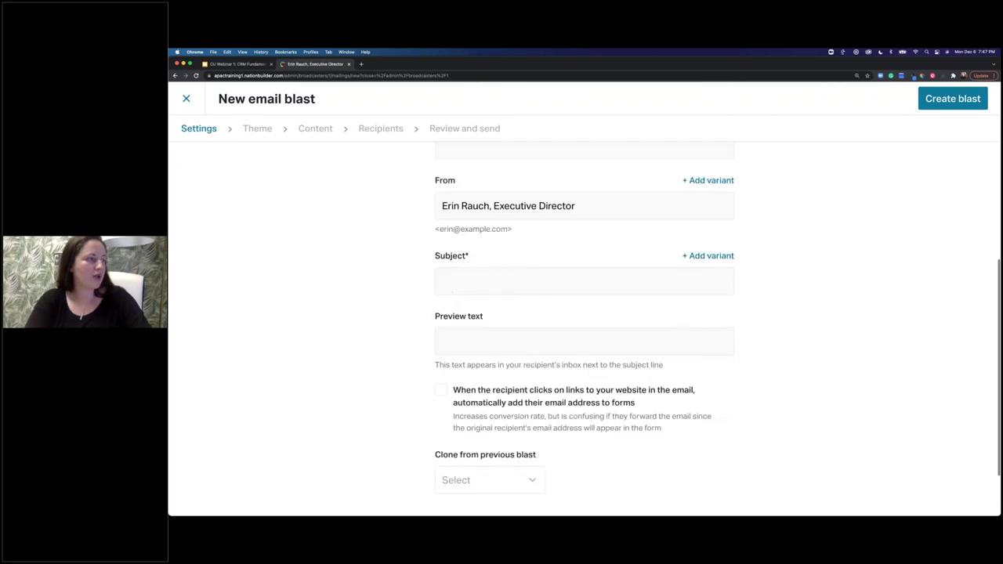
left_click(584, 272)
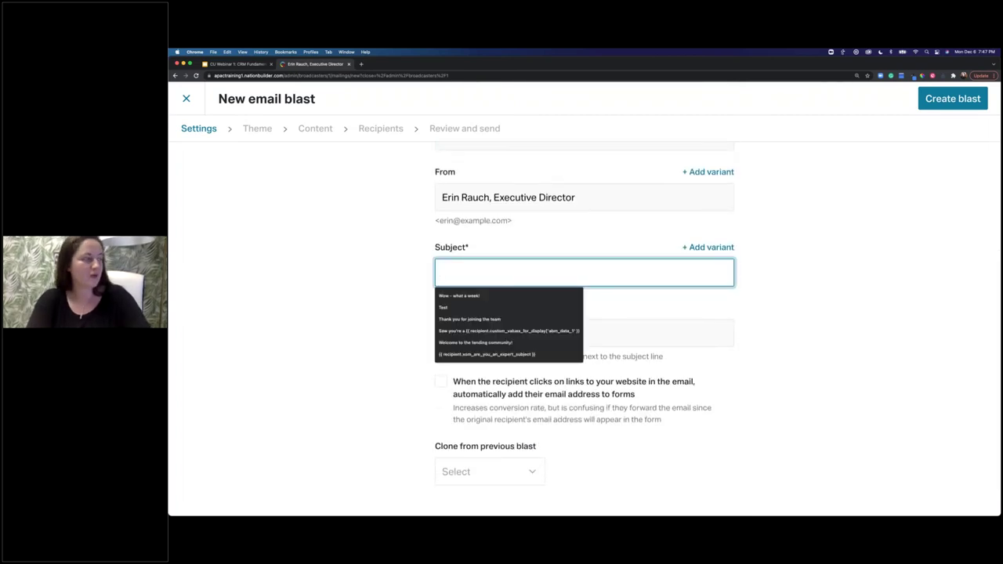
type("We want")
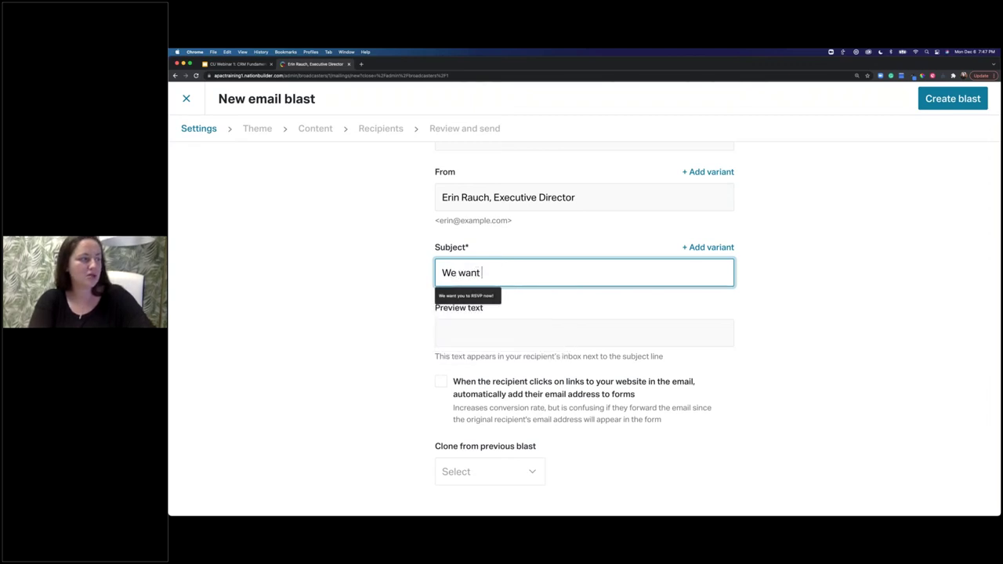
key("Down")
key("Return")
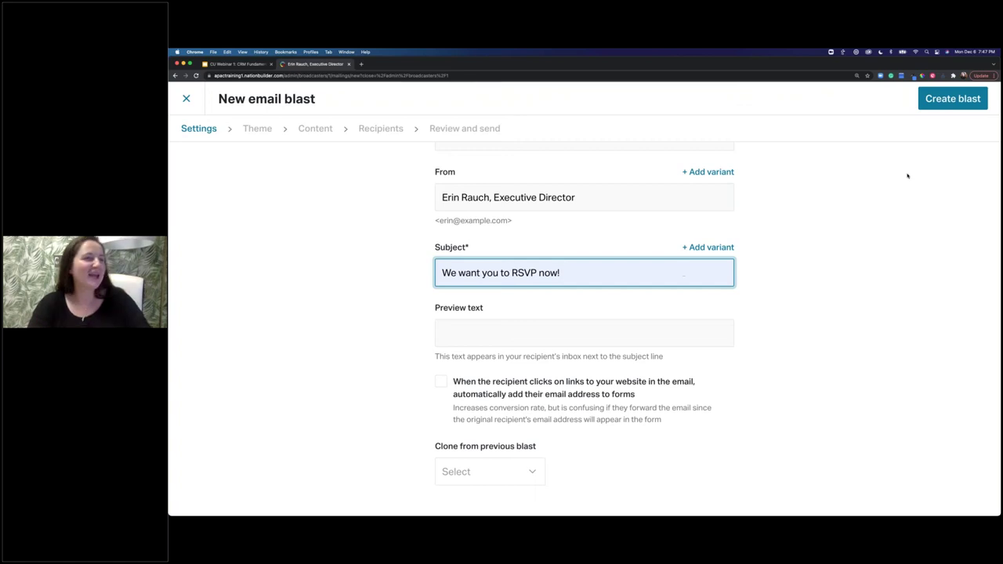
left_click(953, 98)
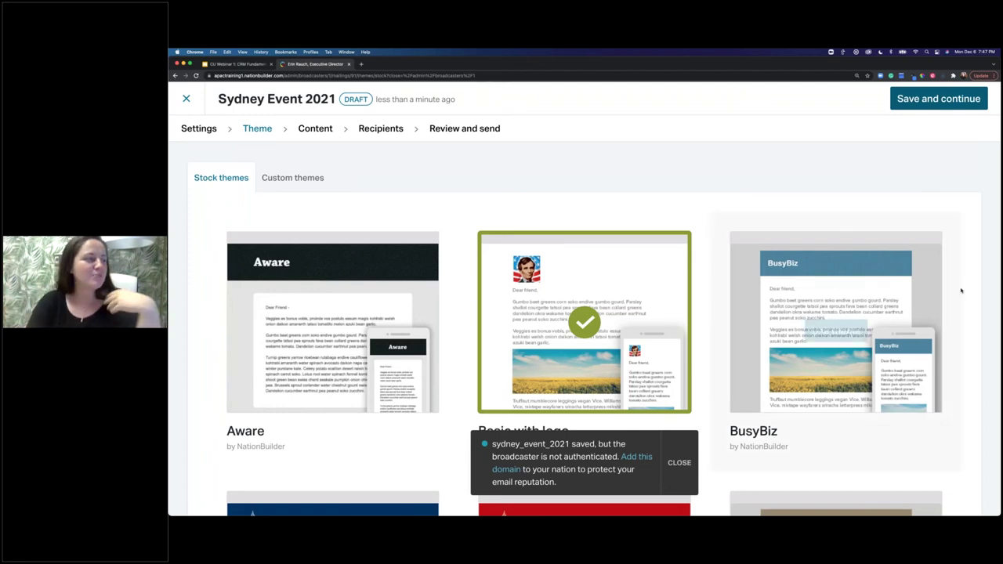
Step: Look through the stock themes, keep "Basic with logo" for the blast and save to continue to the content
scroll(961, 291, "down", 3)
scroll(836, 259, "down", 10)
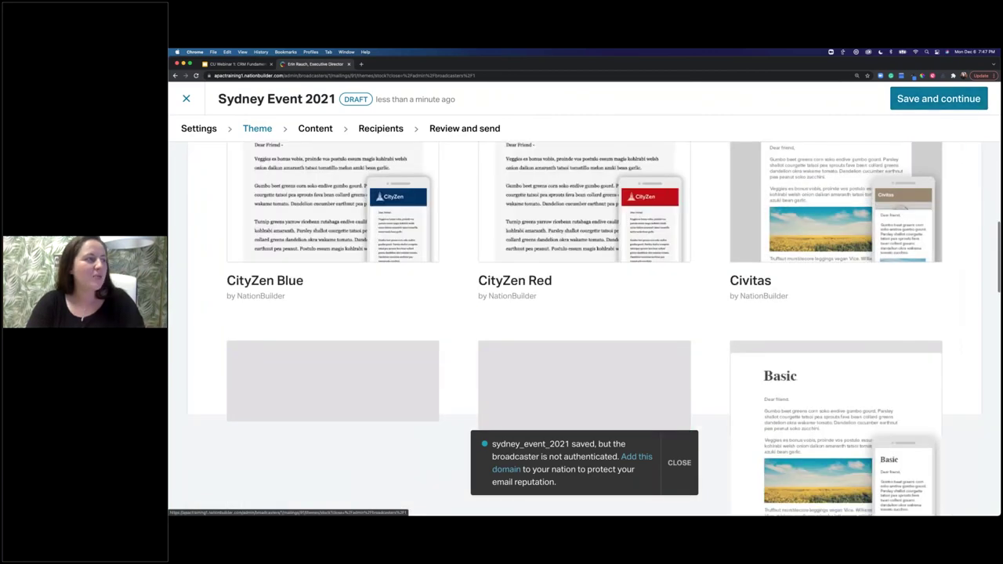
scroll(585, 329, "up", 6)
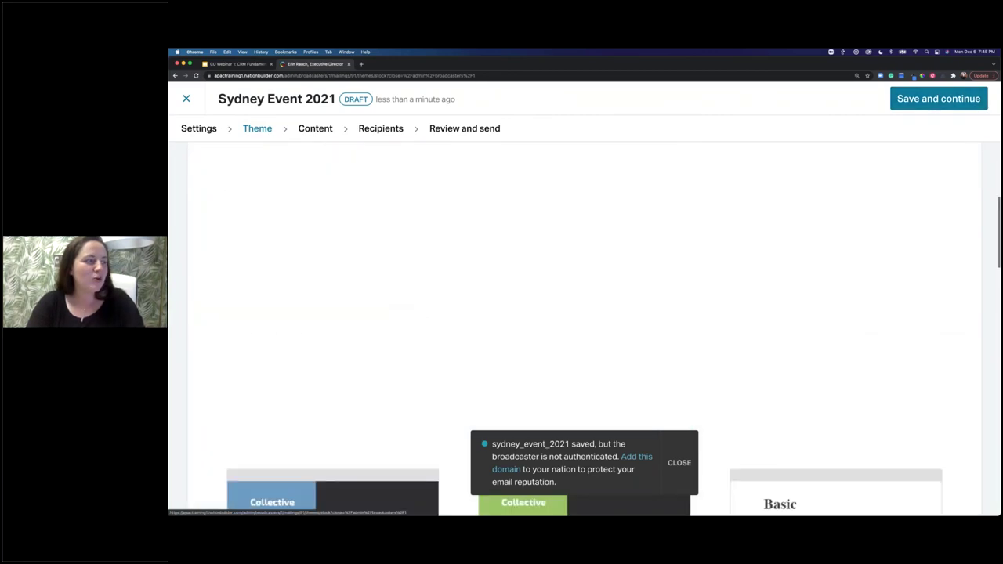
scroll(836, 259, "up", 5)
scroll(835, 258, "up", 2)
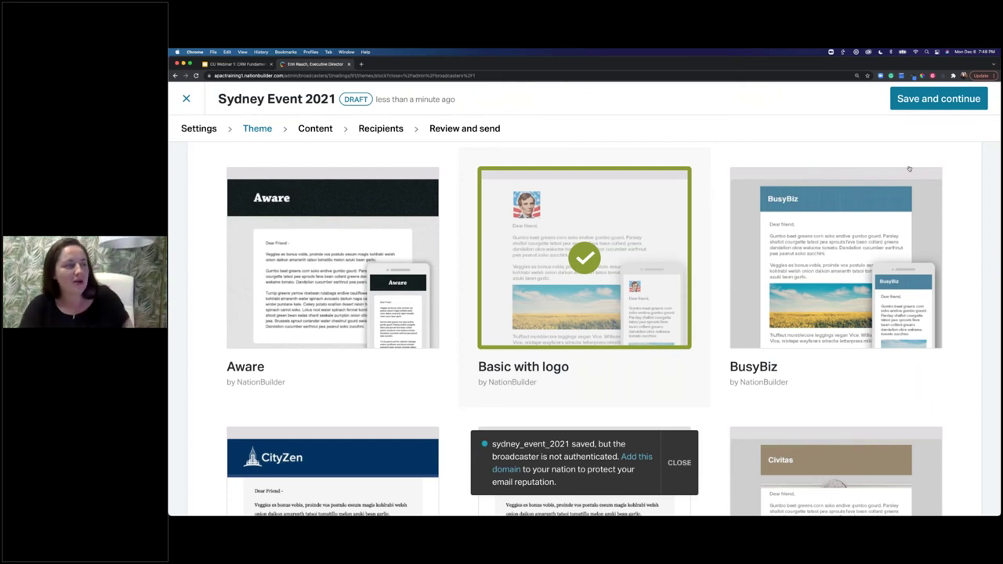
left_click(939, 98)
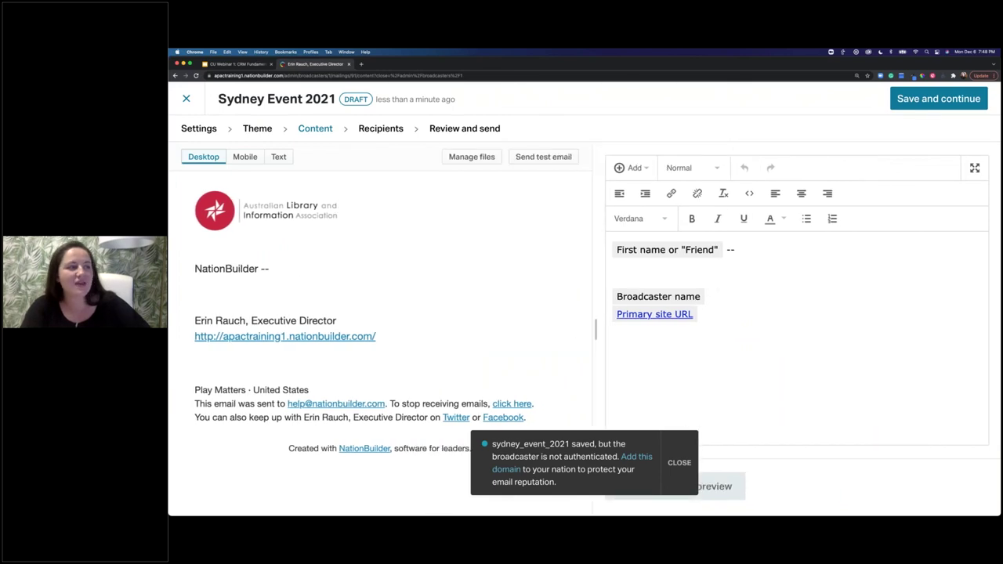
Step: Write "We really need you to come out on Sunday to the Coffee Bean and support the kids!" below the greeting, correcting the misspelled weekday
left_click(740, 253)
key("Return")
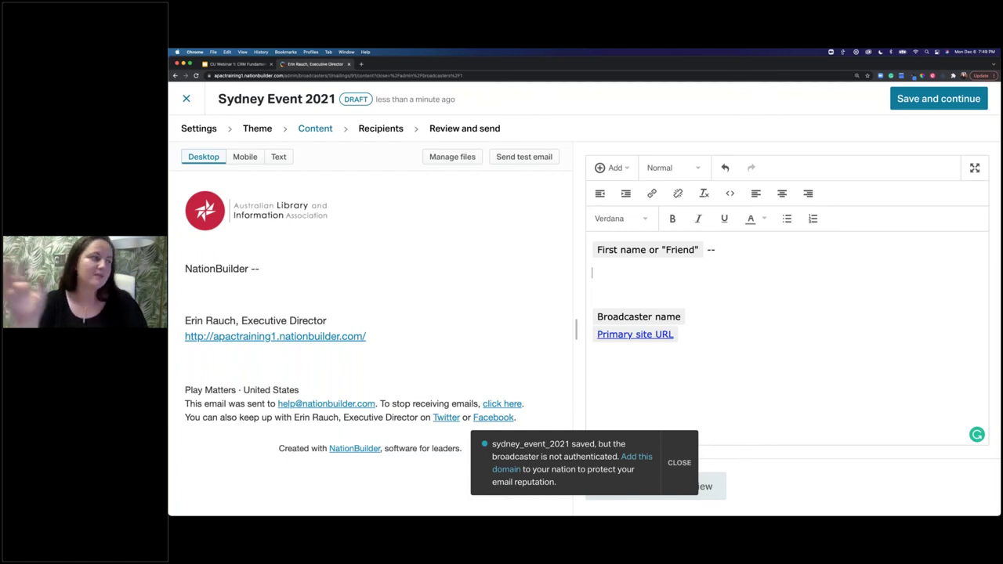
type("We ")
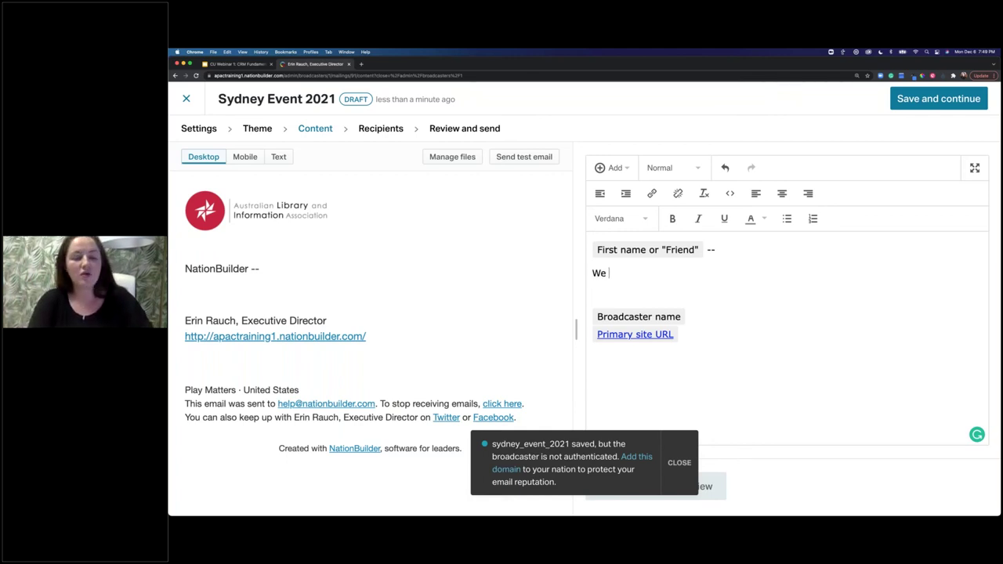
type("really need you")
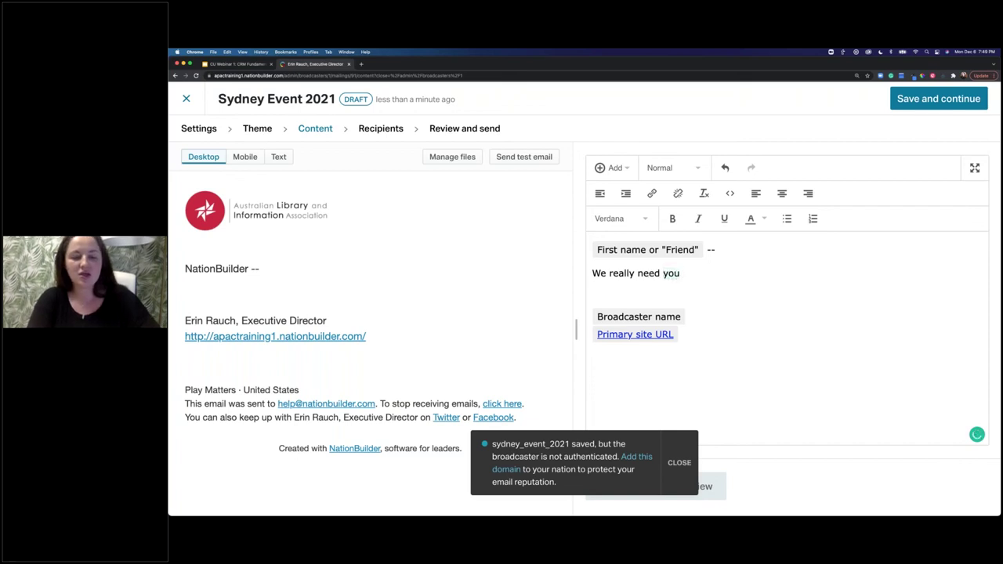
type(" to come")
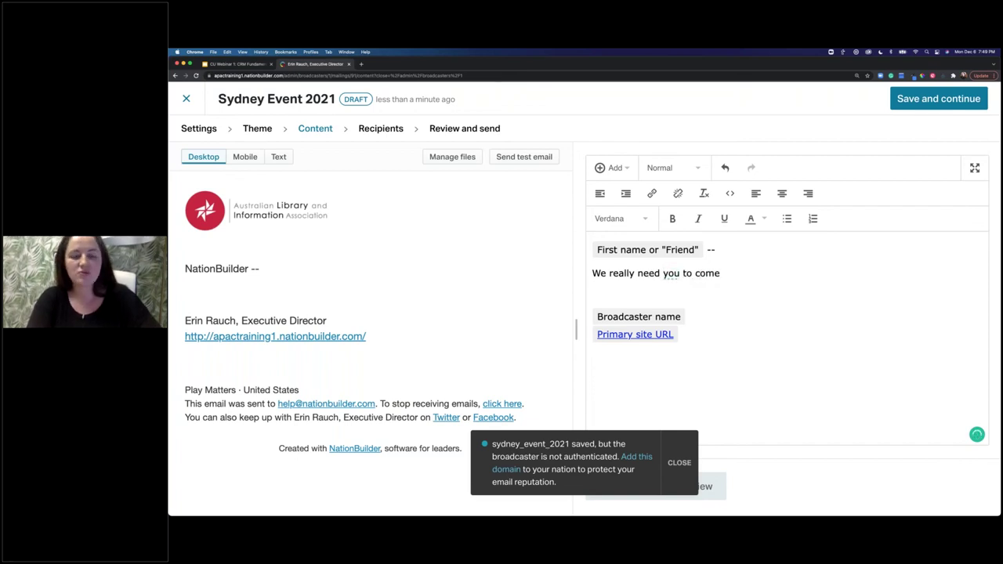
type(" out on Sundayy ")
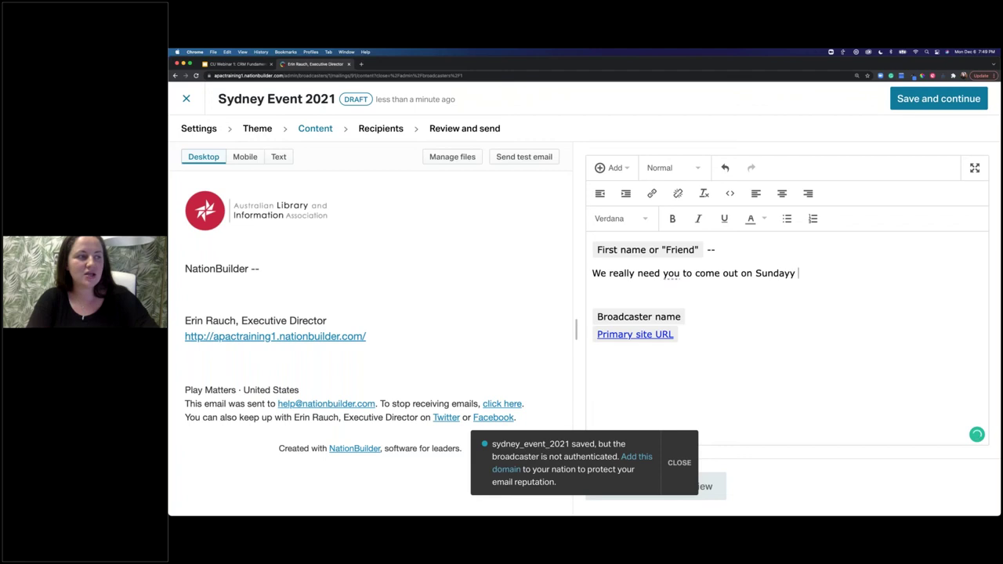
type("to the ")
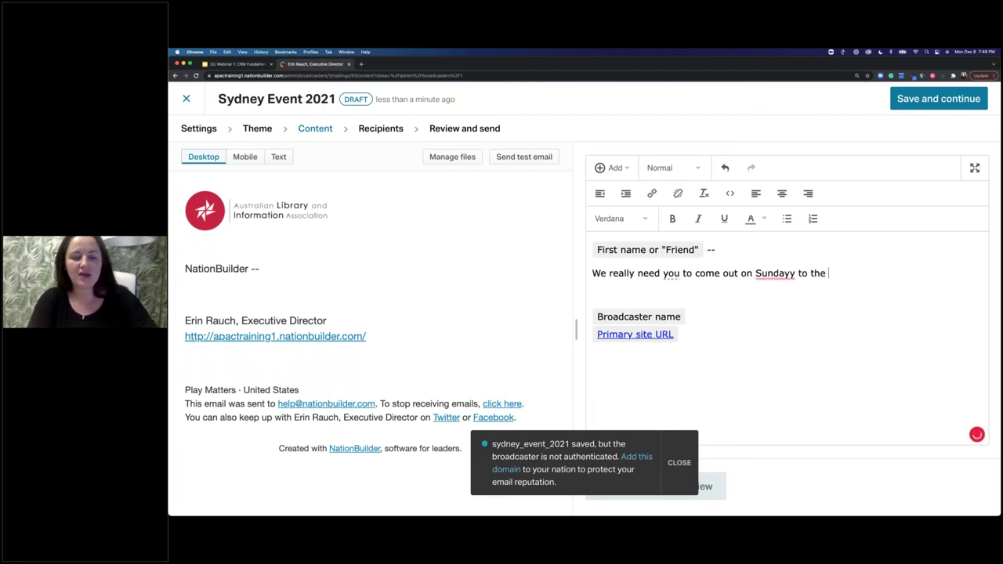
type("Coff")
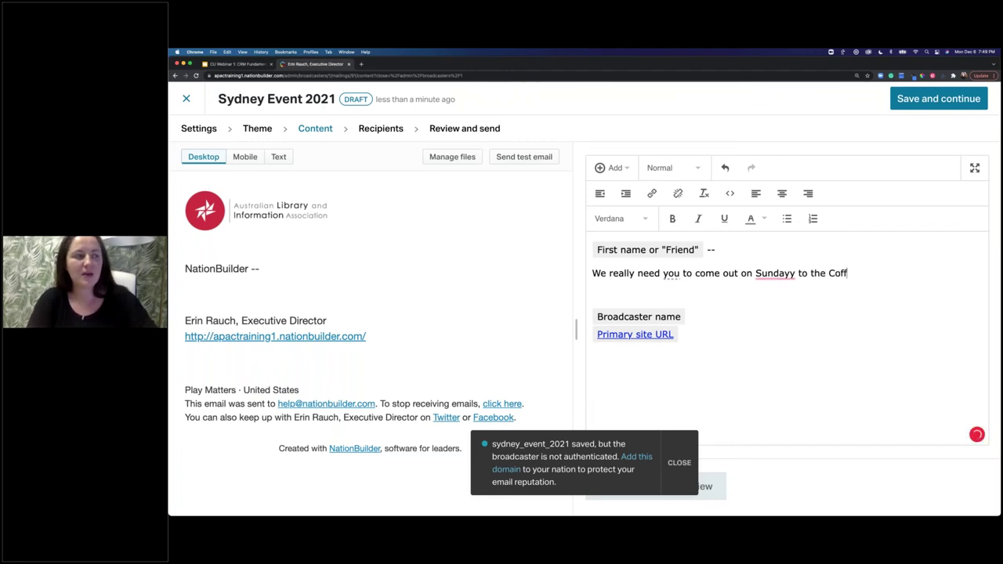
type("ee Bean and")
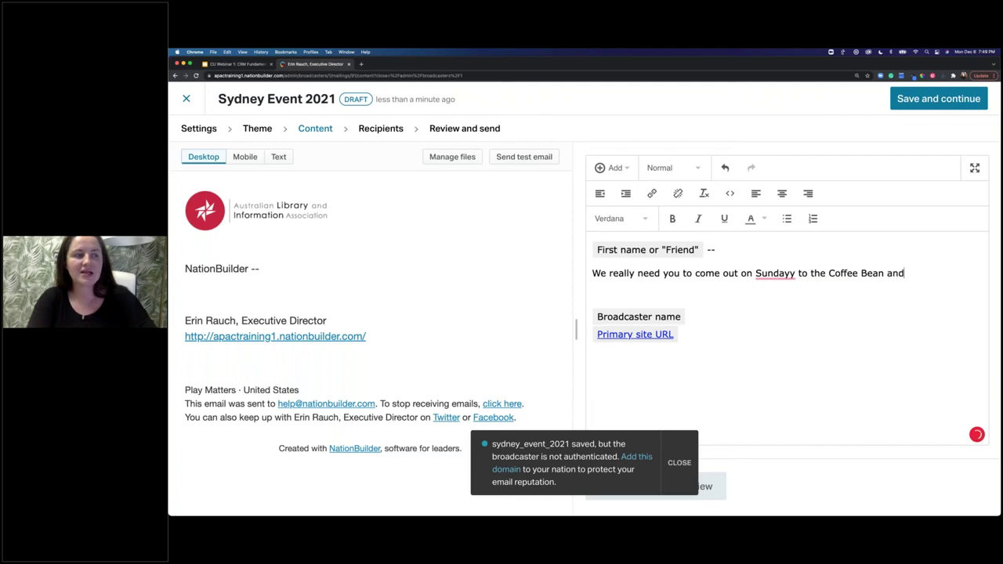
type(" support")
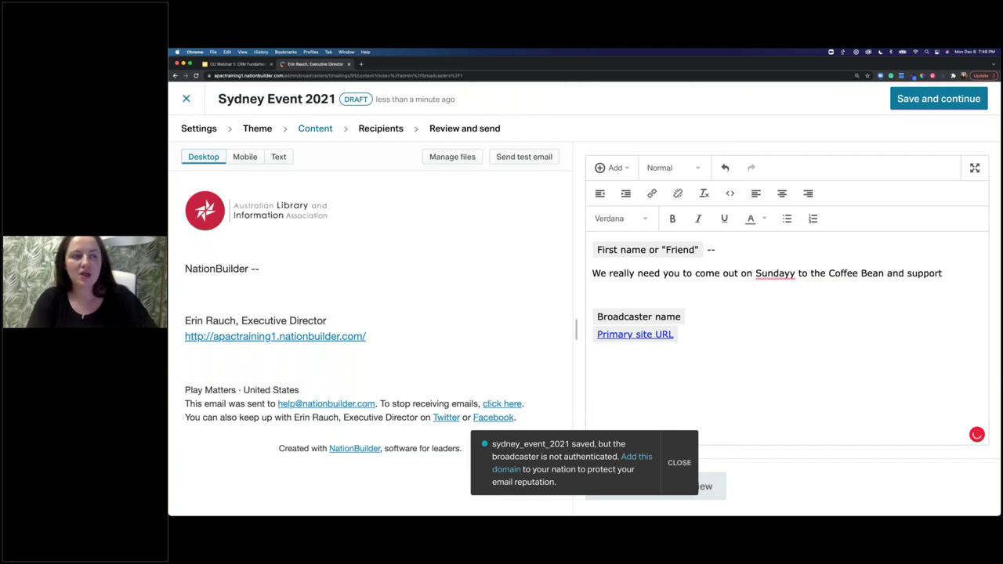
type(" the kids!")
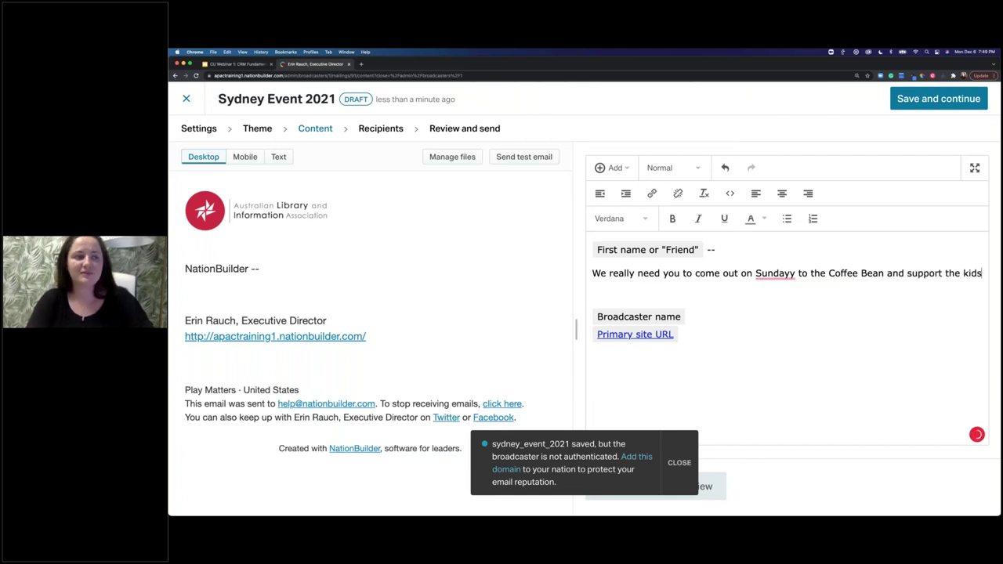
double_click(794, 274)
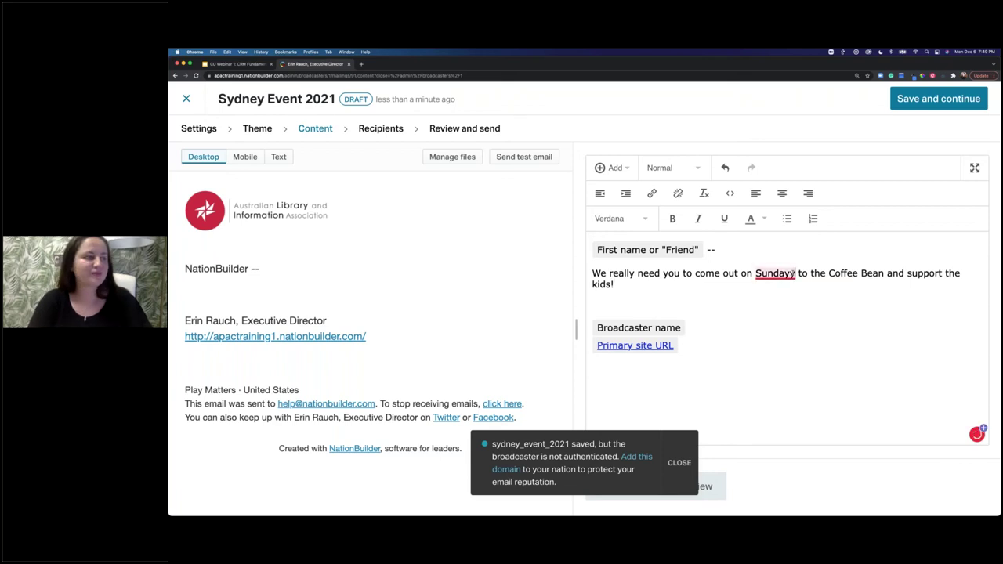
left_click(766, 300)
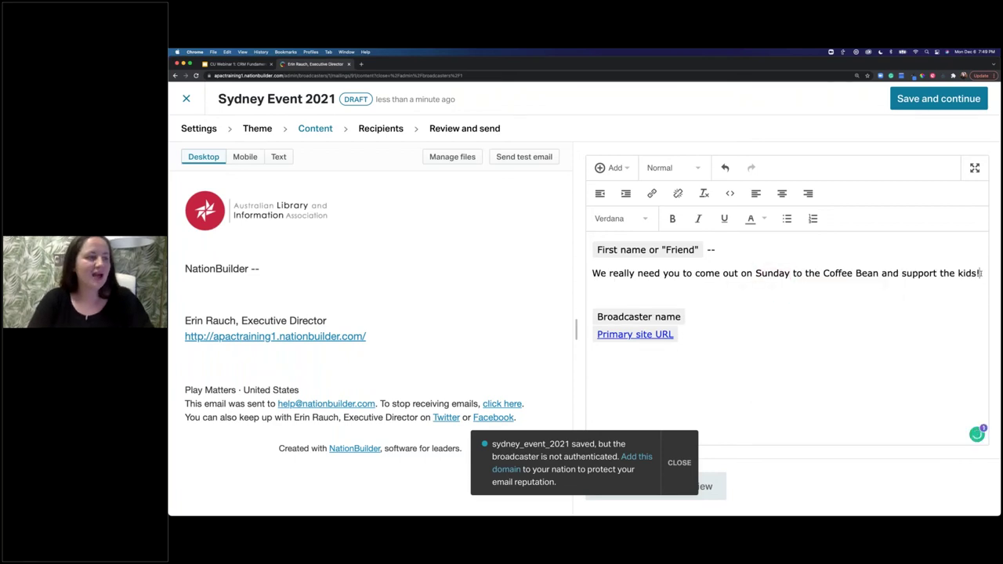
Step: Continue the email body after the opening sentence with "Thank you for your donations of"
left_click(980, 273)
key("Return")
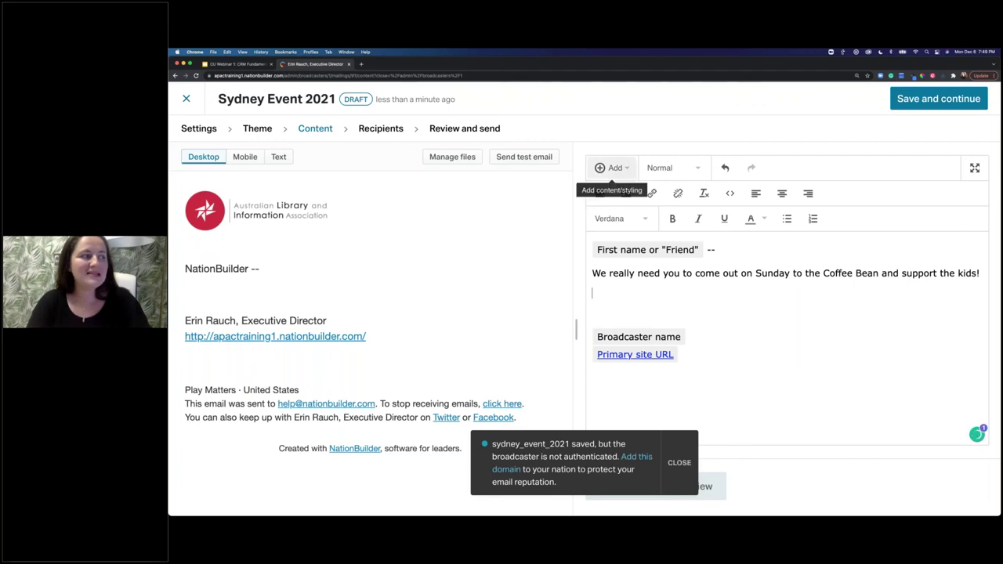
key("BackSpace")
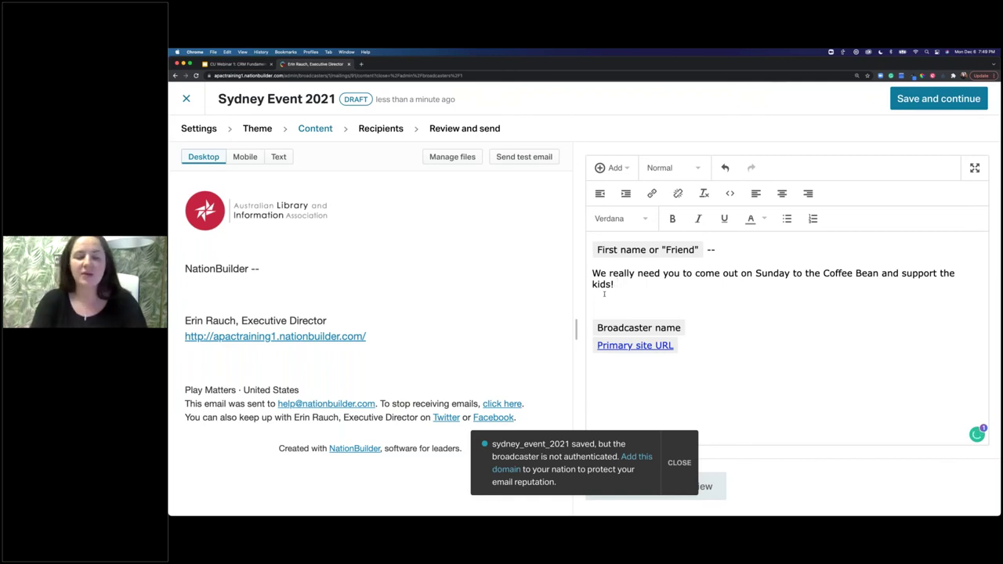
type("Thank ")
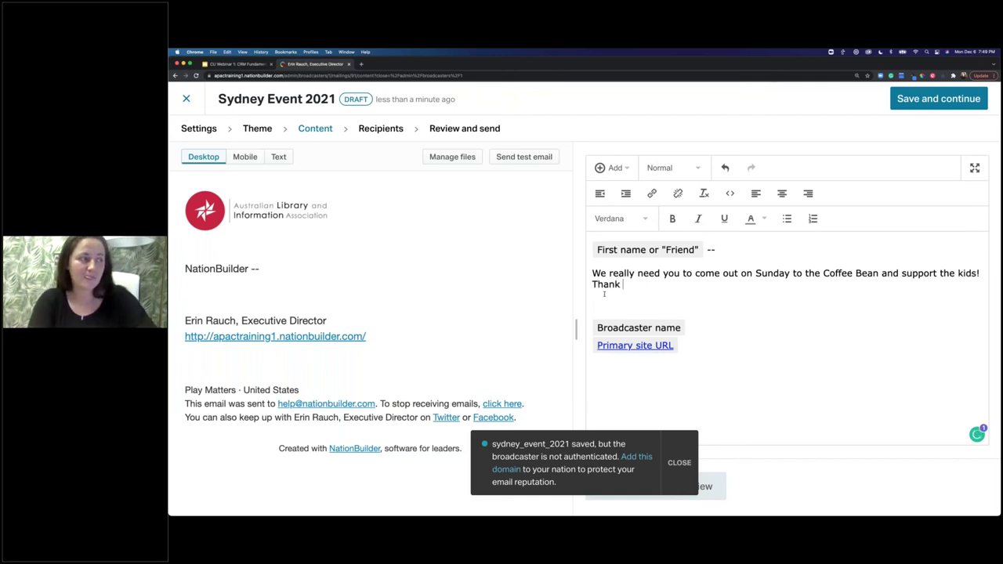
type("you fo")
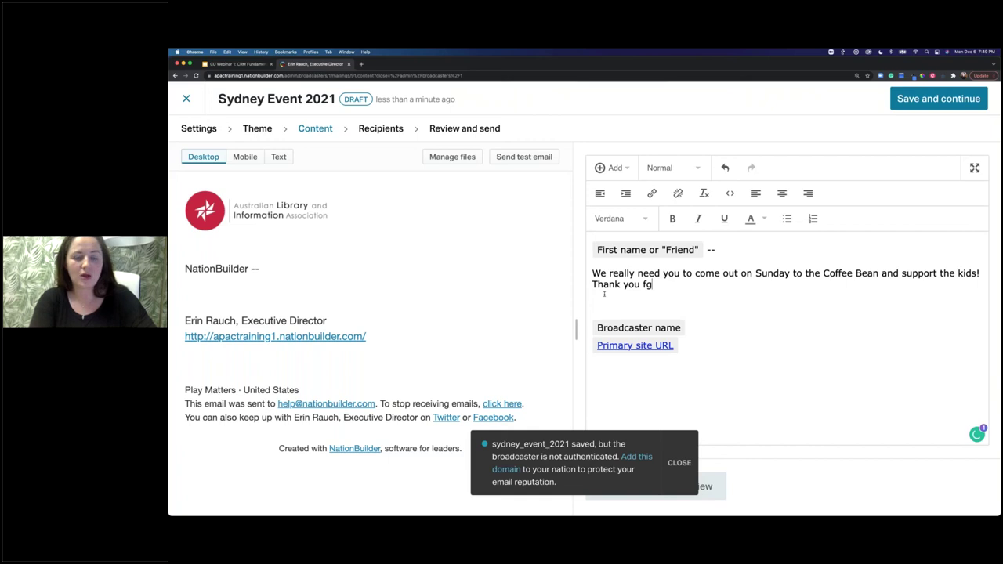
type("r your donations ")
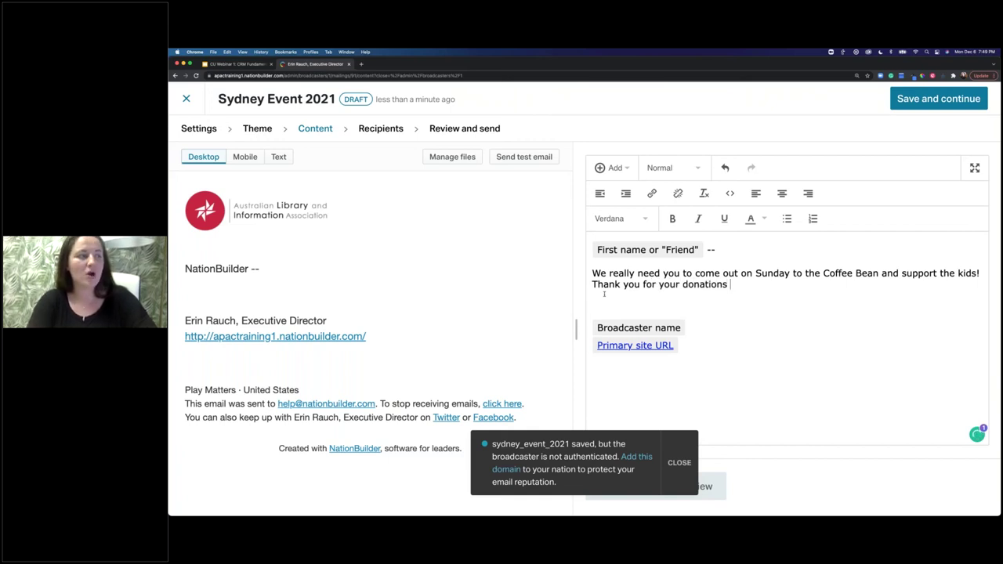
type("of")
Step: Insert the donations smart field "Donations year to date" at the end of the thank-you sentence
left_click(611, 168)
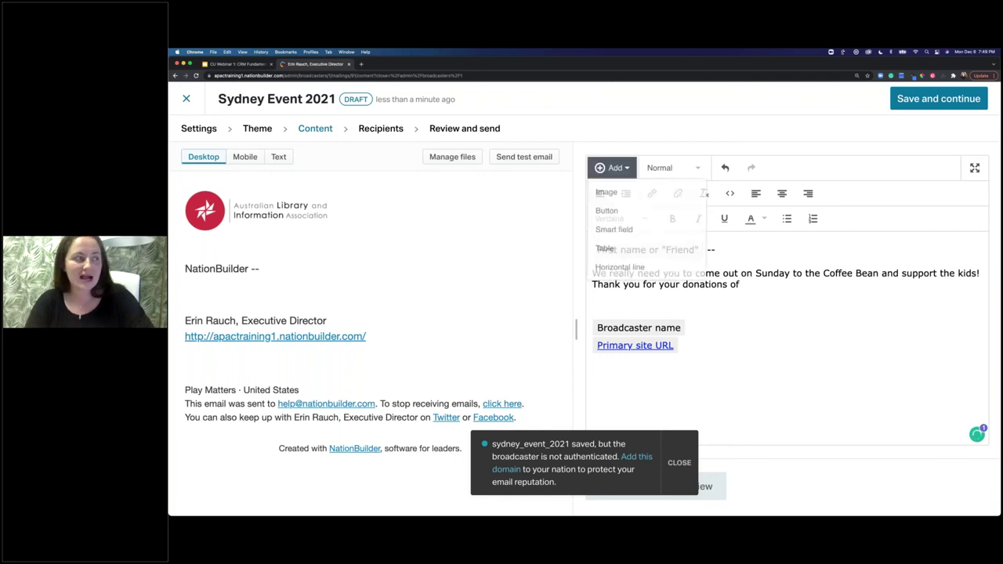
left_click(619, 230)
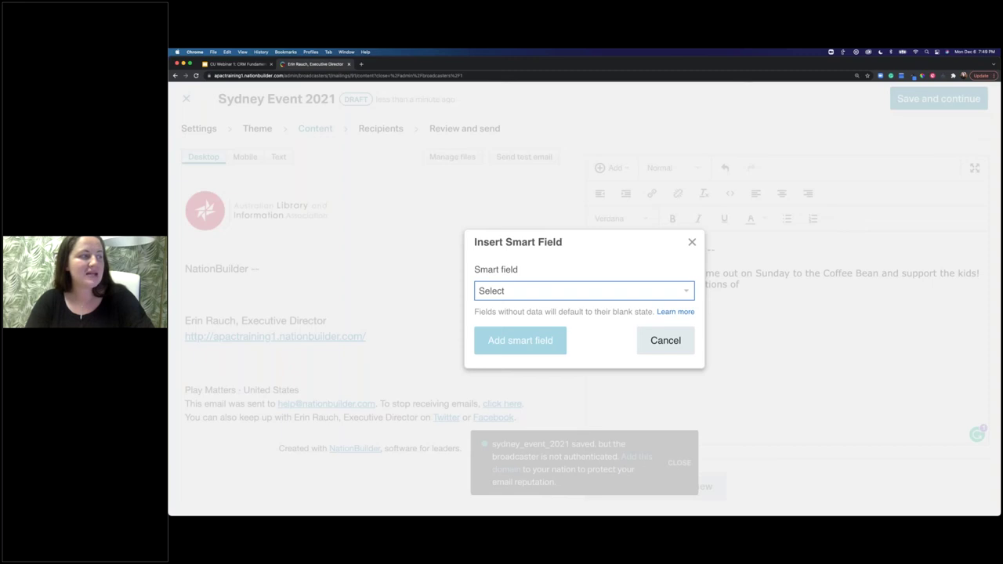
left_click(584, 291)
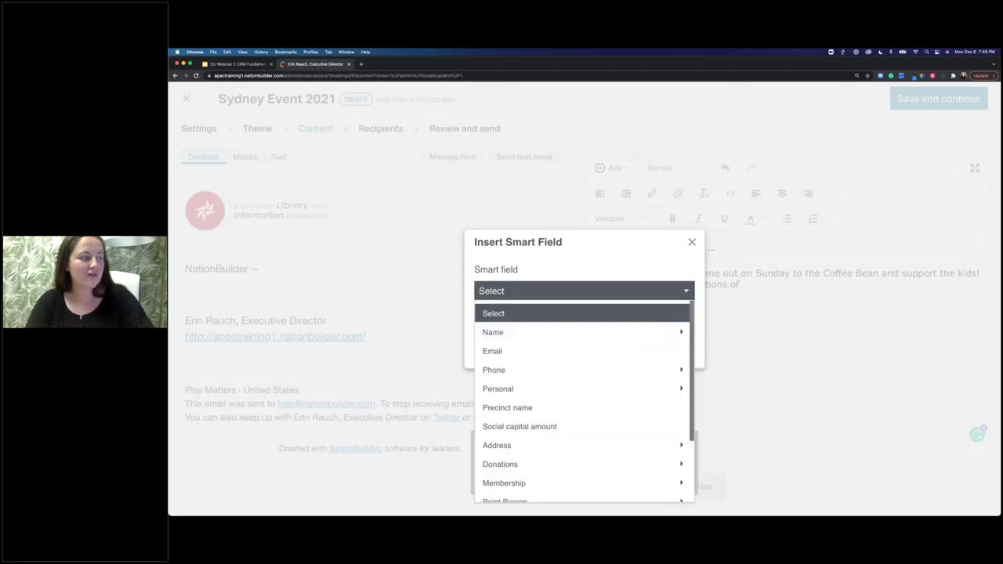
mouse_move(591, 465)
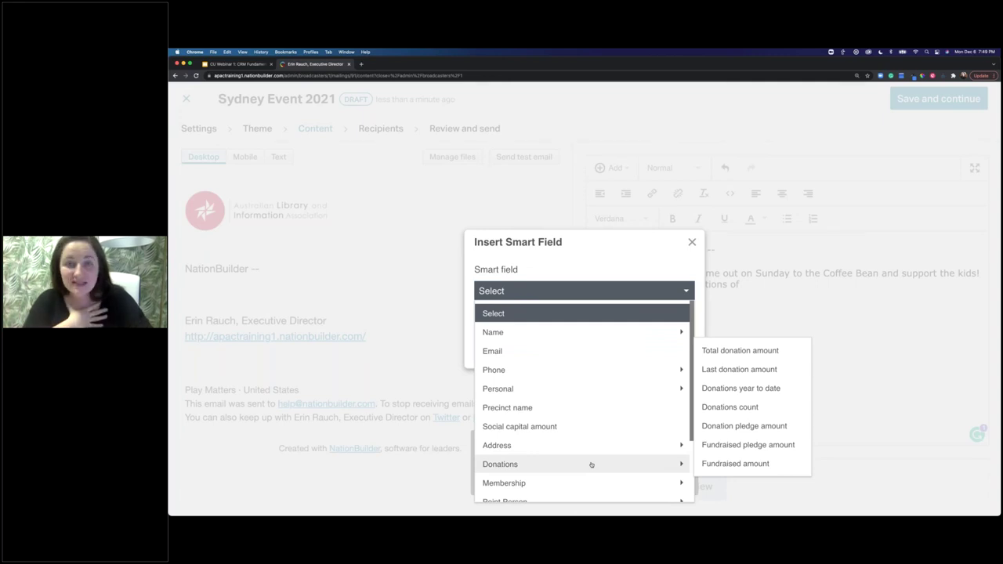
left_click(740, 388)
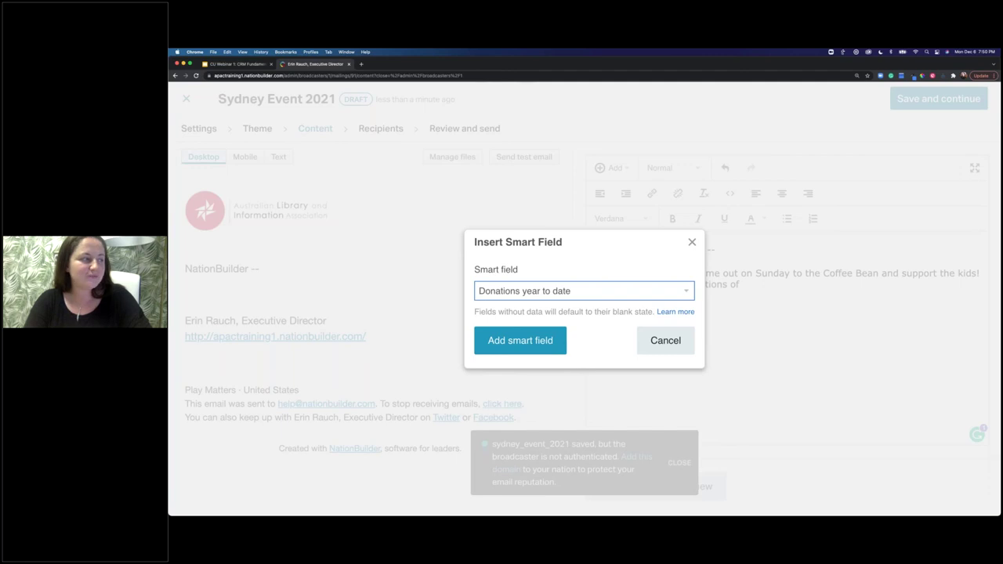
left_click(519, 341)
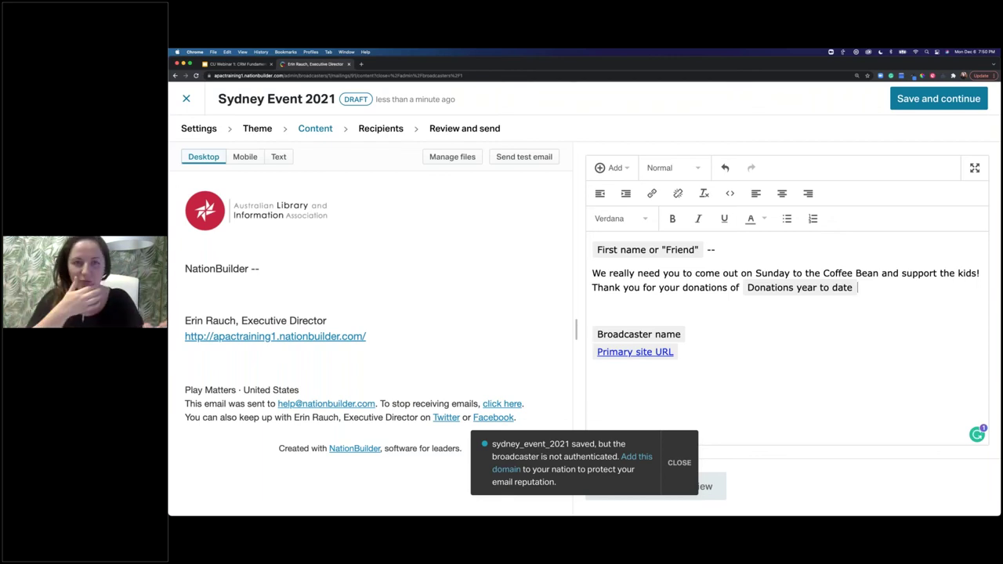
Step: Complete the sentence after the smart field with "we really can't do it without you."
type("we really can't dfs")
key("BackSpace")
key("BackSpace")
key("BackSpace")
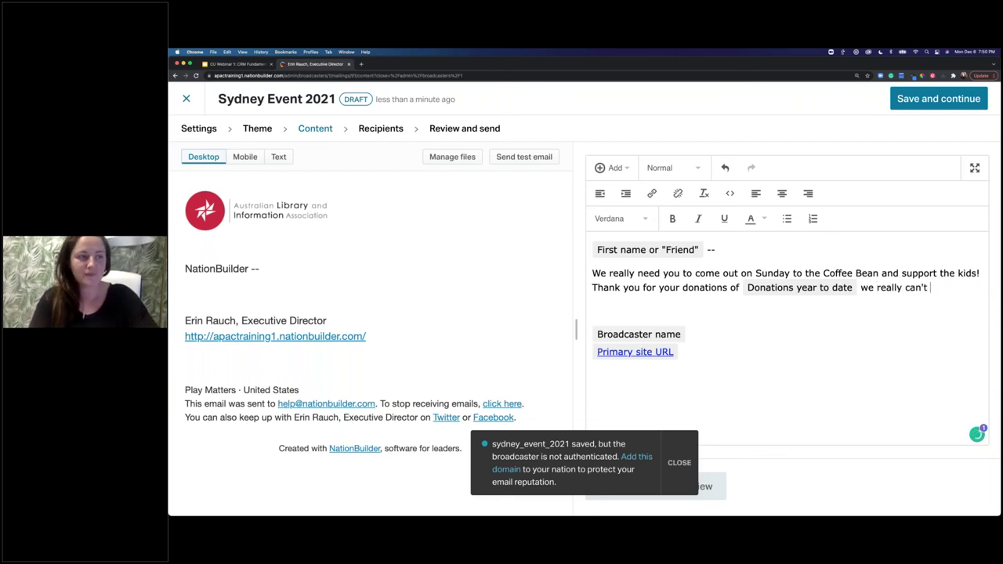
type("do i")
type("t wi")
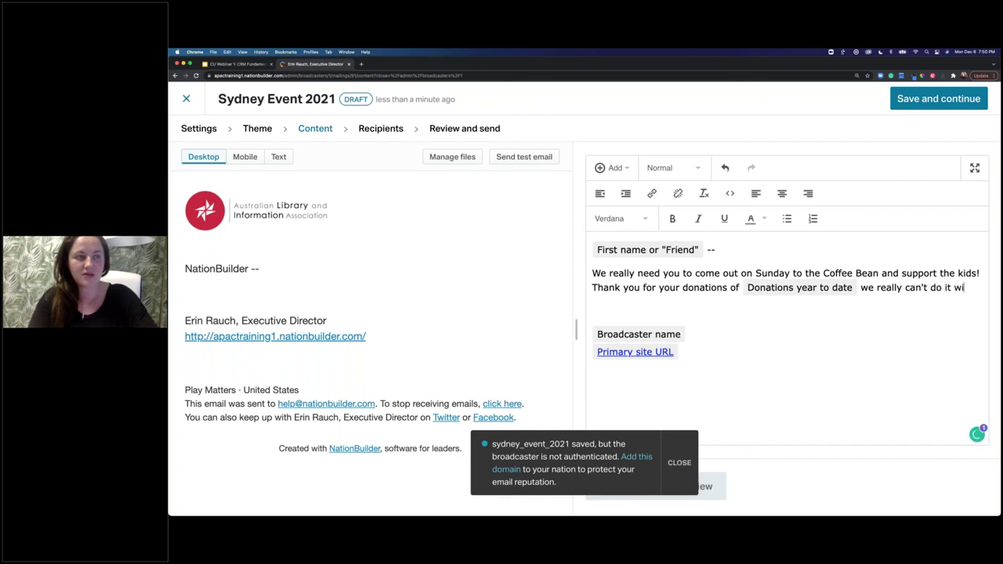
type("thout you.")
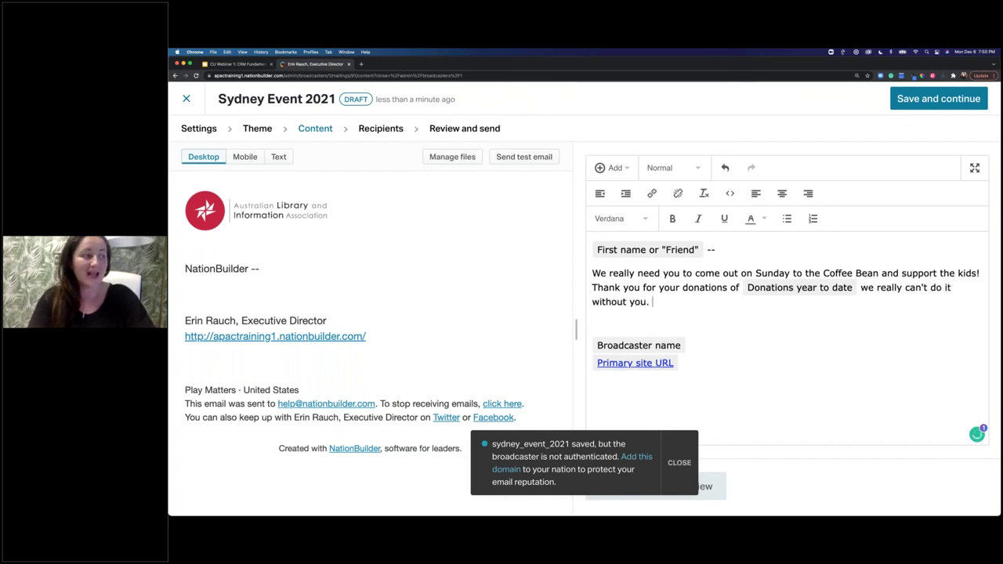
Step: Start a button on a new line below the body text, with text "RSVP", URL "nationbuilder.comm" and text size 40 px
key("Return")
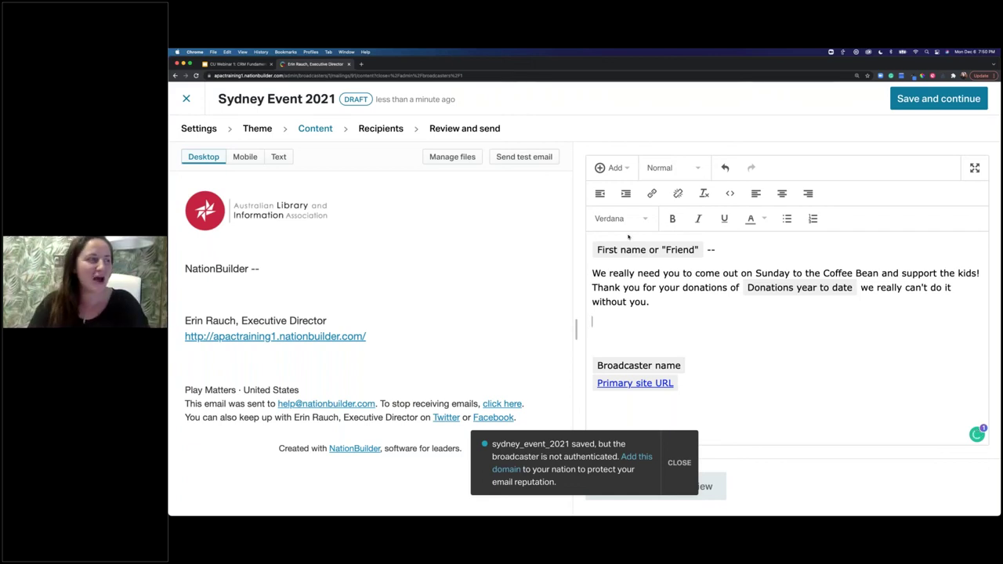
left_click(612, 168)
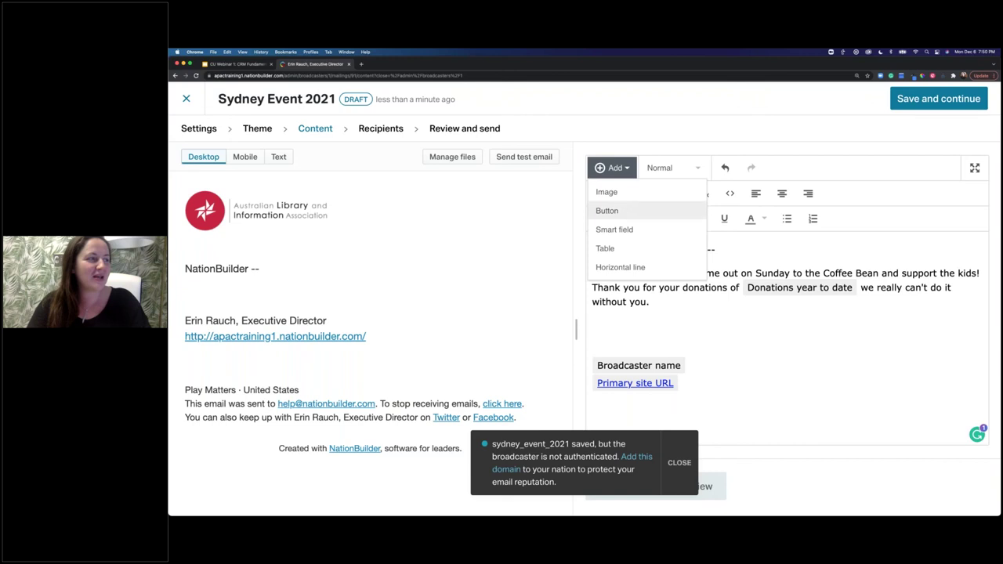
left_click(606, 211)
type("RS")
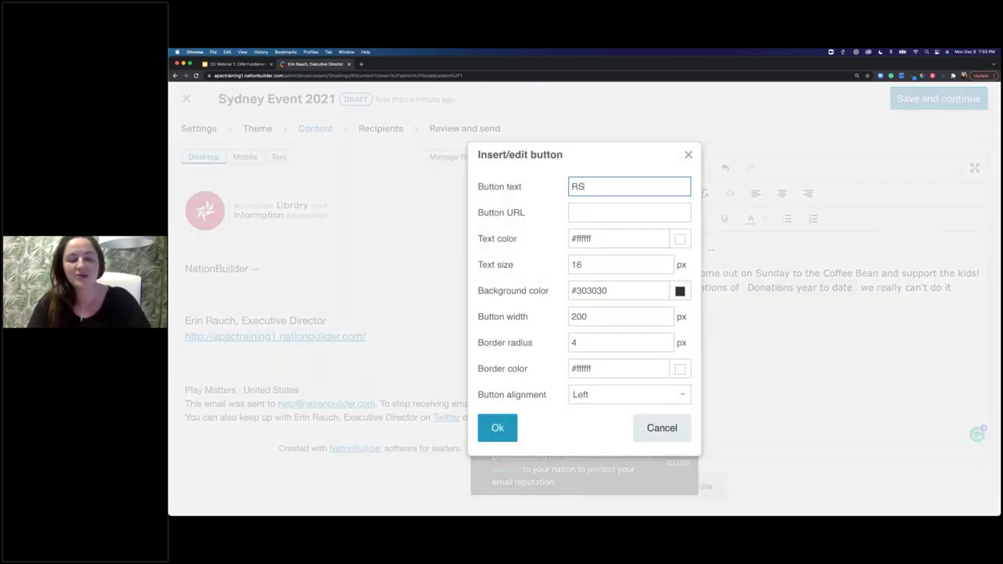
type("VP")
left_click(606, 212)
type("nationbuilder.comm")
left_click(637, 240)
key("Tab")
key("BackSpace")
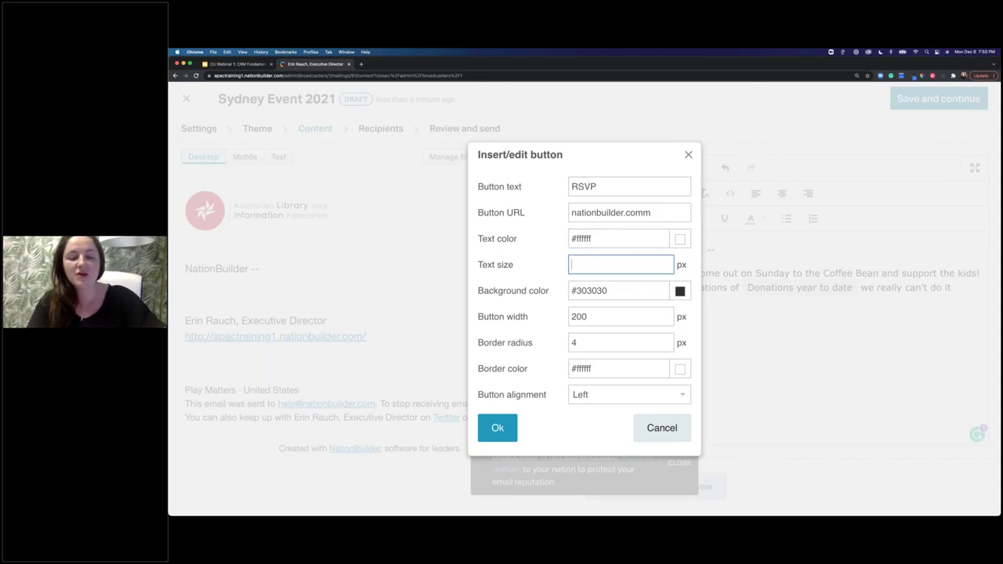
type("40")
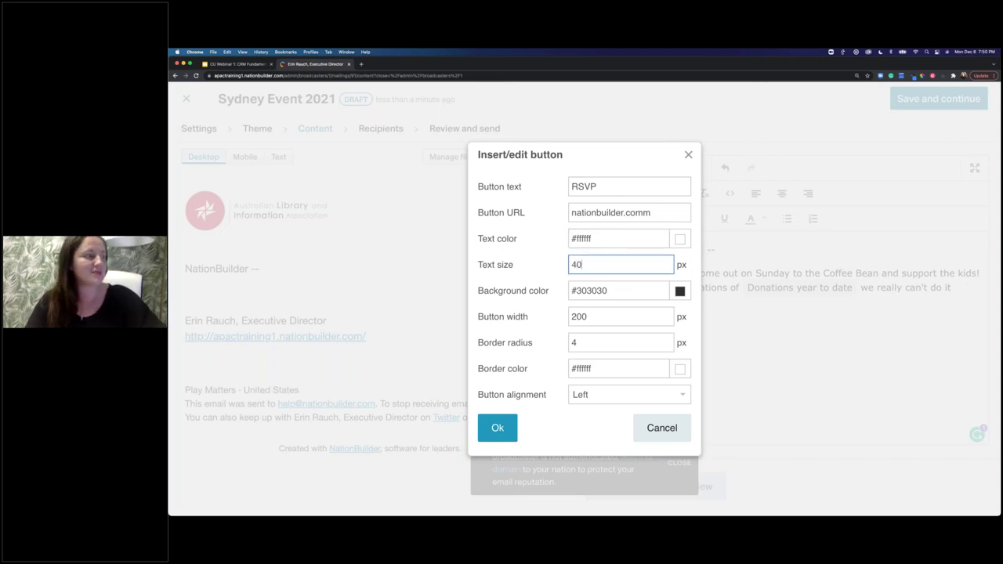
Step: Give the RSVP button a light green background #96f2a1 and Center alignment, and insert it into the email body
left_click(680, 291)
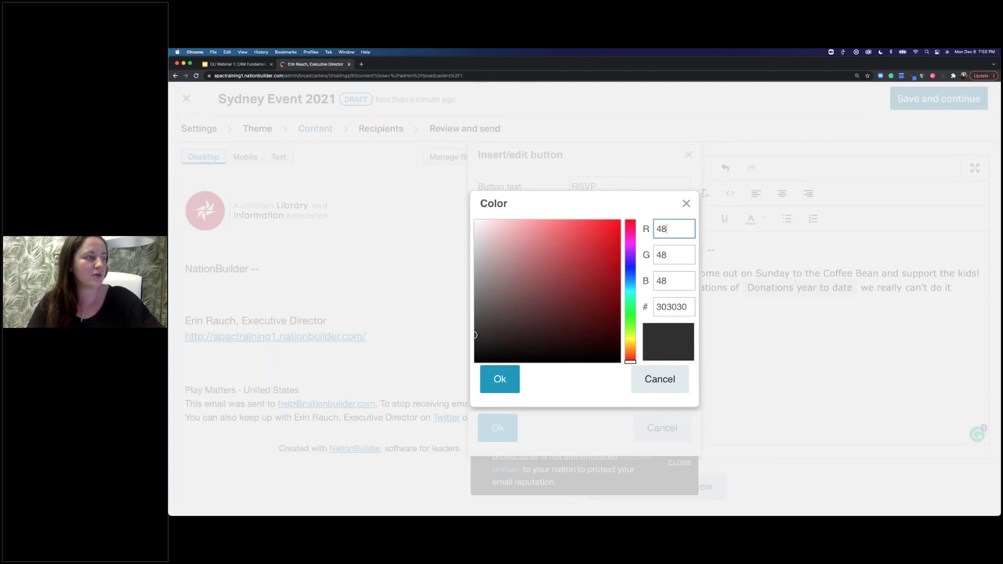
left_click(630, 311)
mouse_move(549, 228)
left_mouse_down()
mouse_move(541, 222)
mouse_move(565, 228)
mouse_move(530, 225)
left_mouse_up()
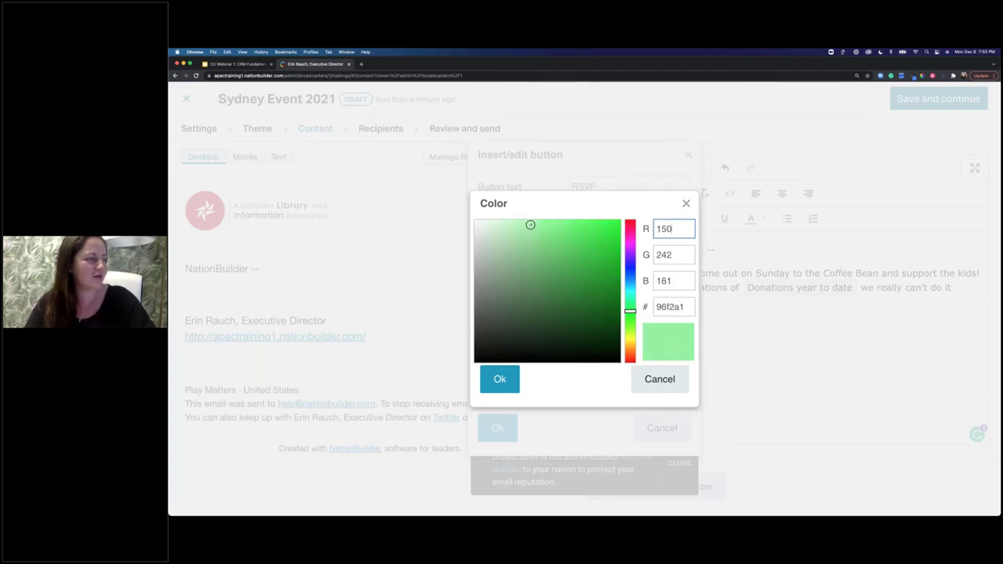
left_click(500, 379)
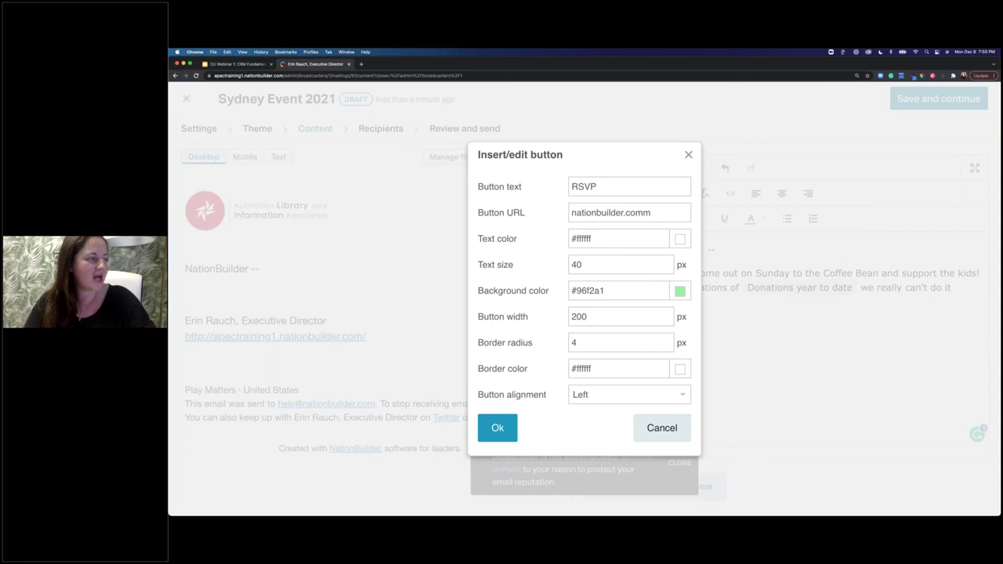
left_click(643, 395)
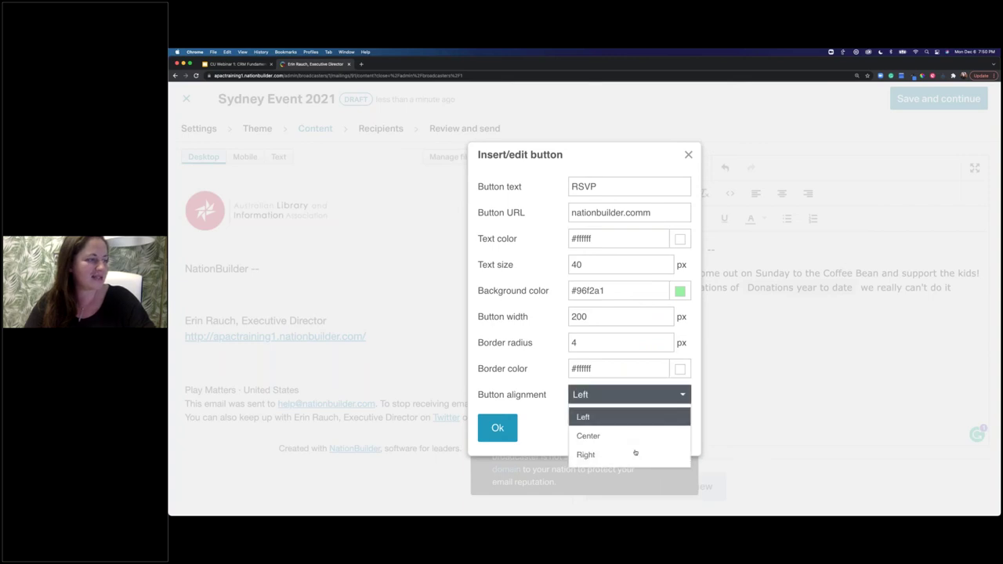
left_click(600, 435)
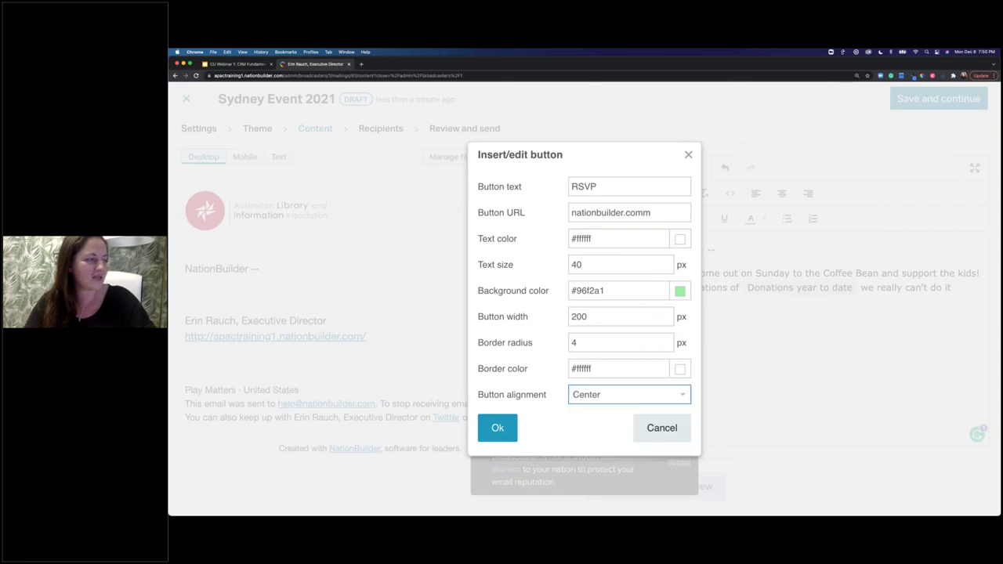
left_click(498, 428)
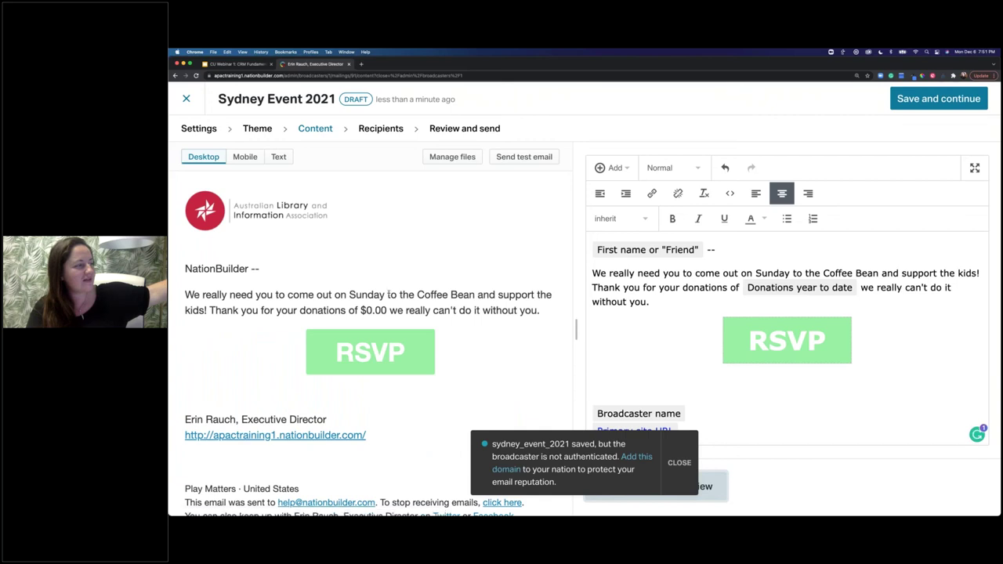
Step: Check the filled-in name and donations smart fields in the email preview, and save the content to continue to the recipients
double_click(216, 268)
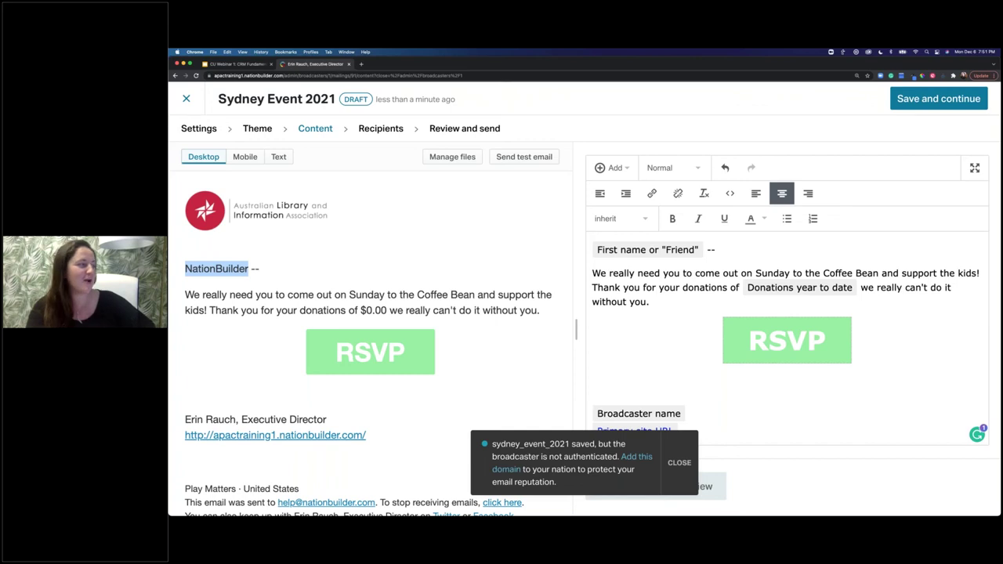
left_click_drag(361, 311, 388, 310)
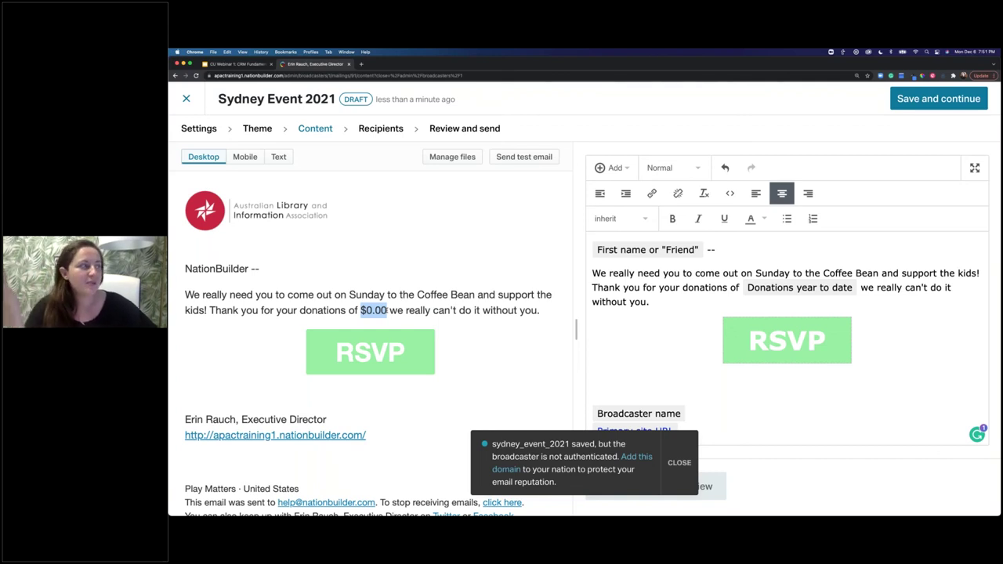
left_click(939, 98)
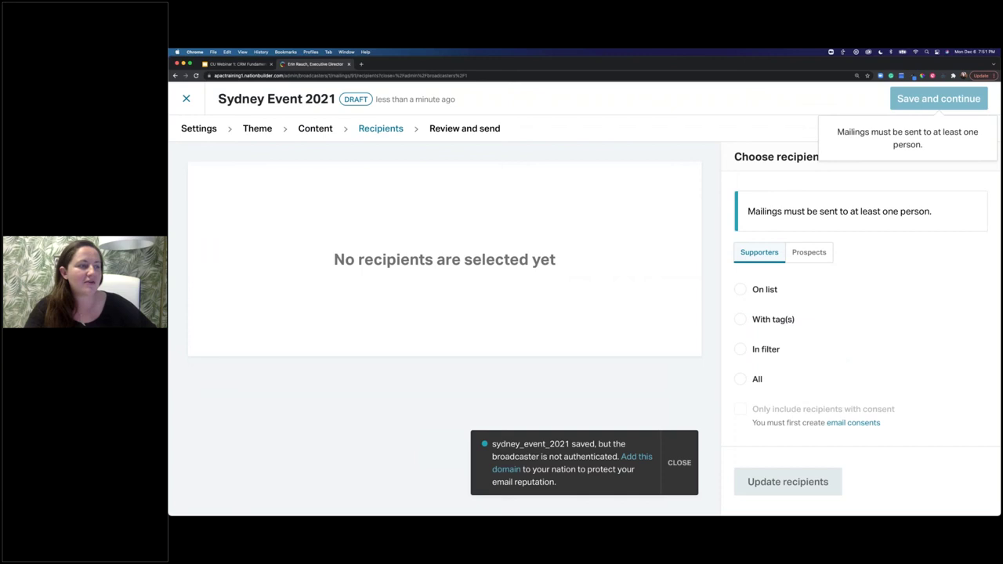
Step: Choose supporters in the filter "Petition Signer Sydney" as the mailing's recipients and update the recipient list
left_click(740, 348)
left_click(795, 379)
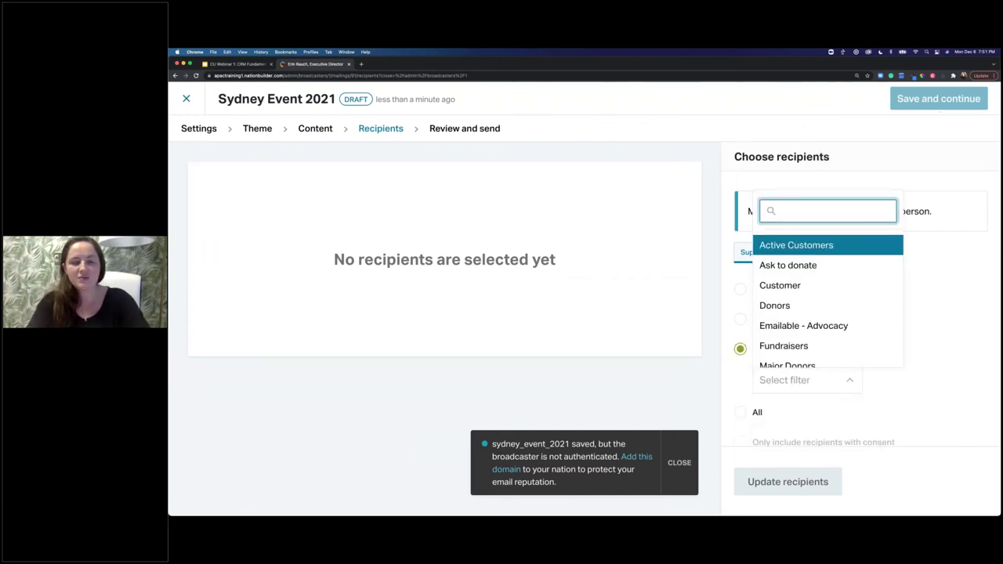
type("syd")
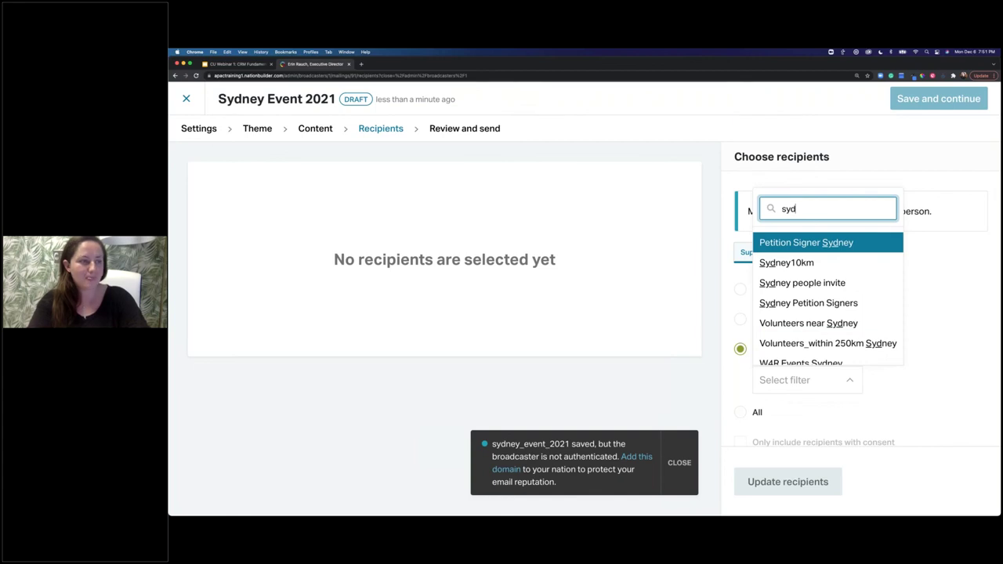
key("Return")
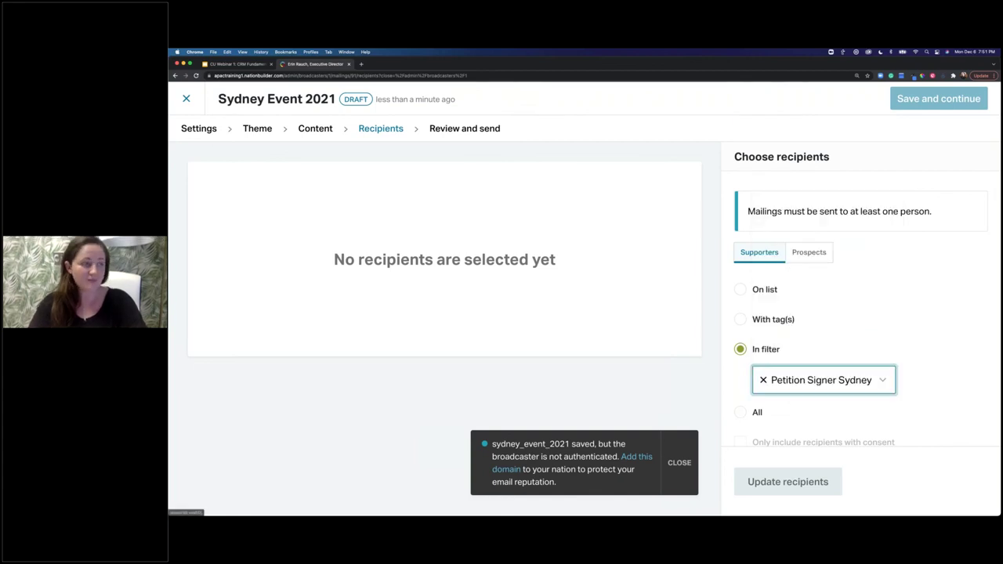
left_click(788, 482)
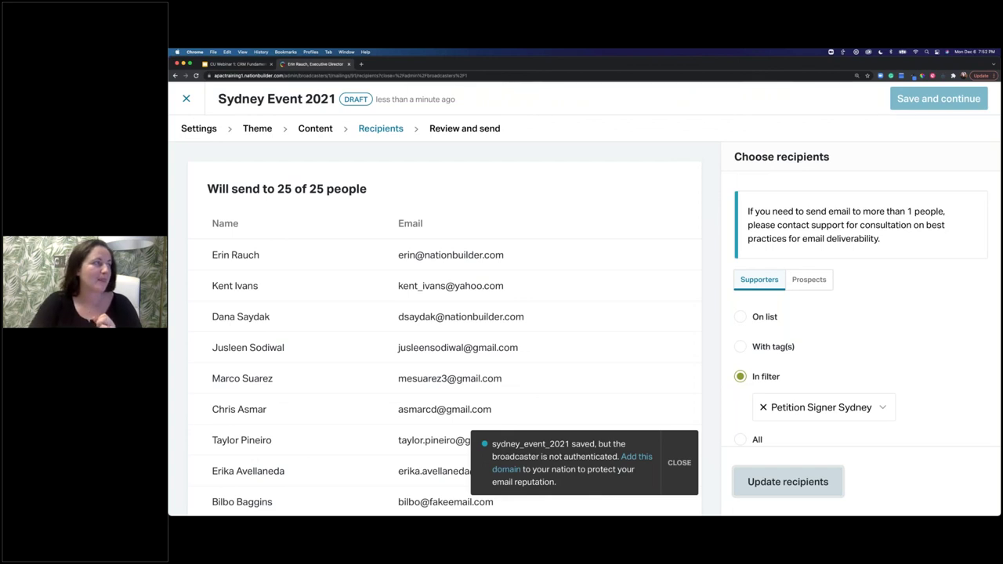
Step: Open the mailing's final review and examine its recipient filter and the availability of immediate sending
left_click(477, 128)
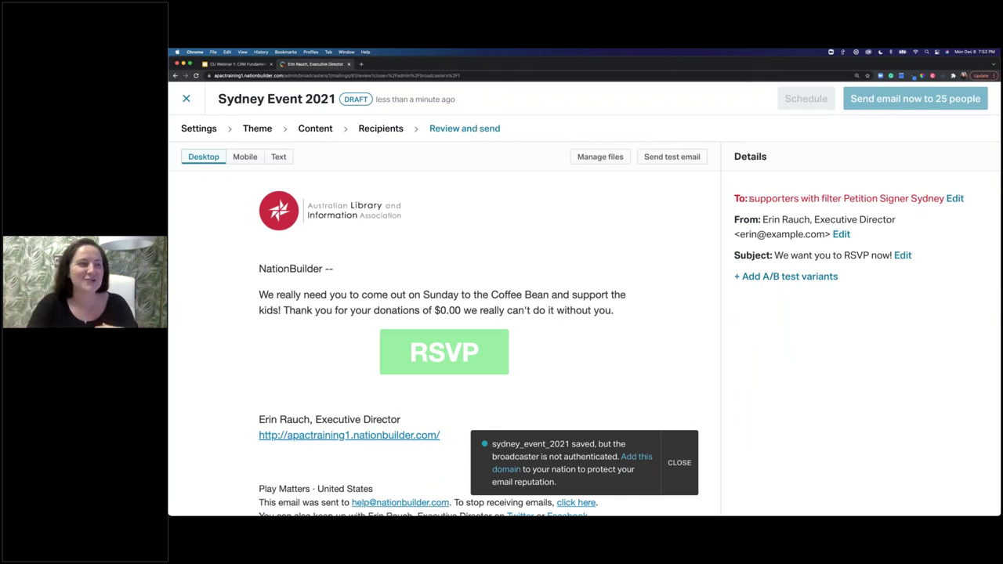
left_click_drag(940, 198, 750, 199)
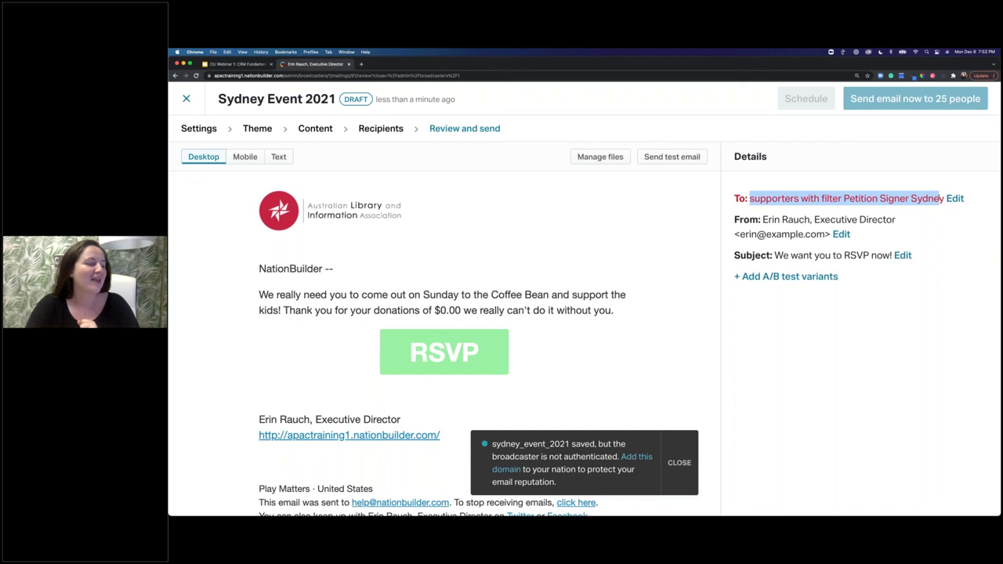
left_click(878, 185)
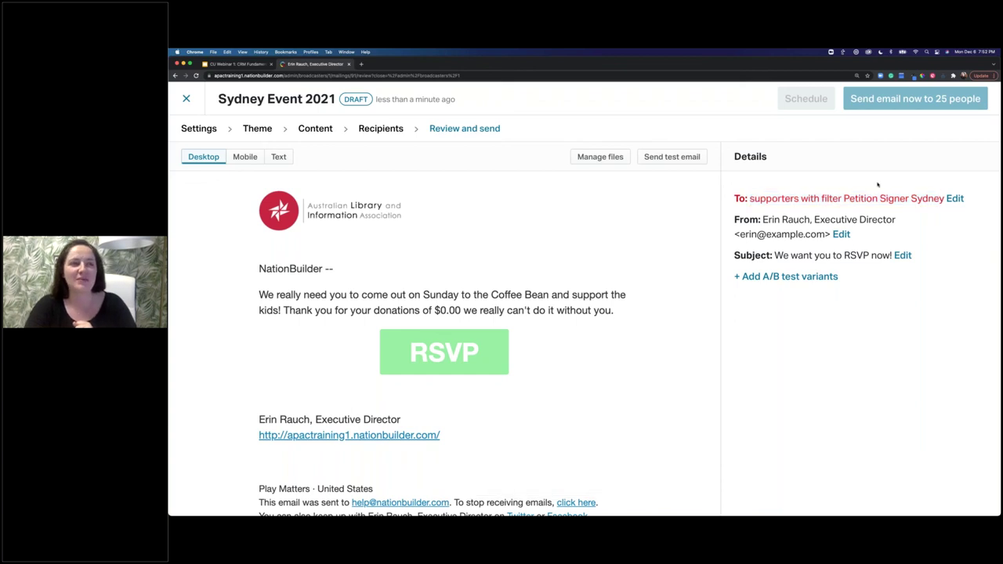
mouse_move(915, 99)
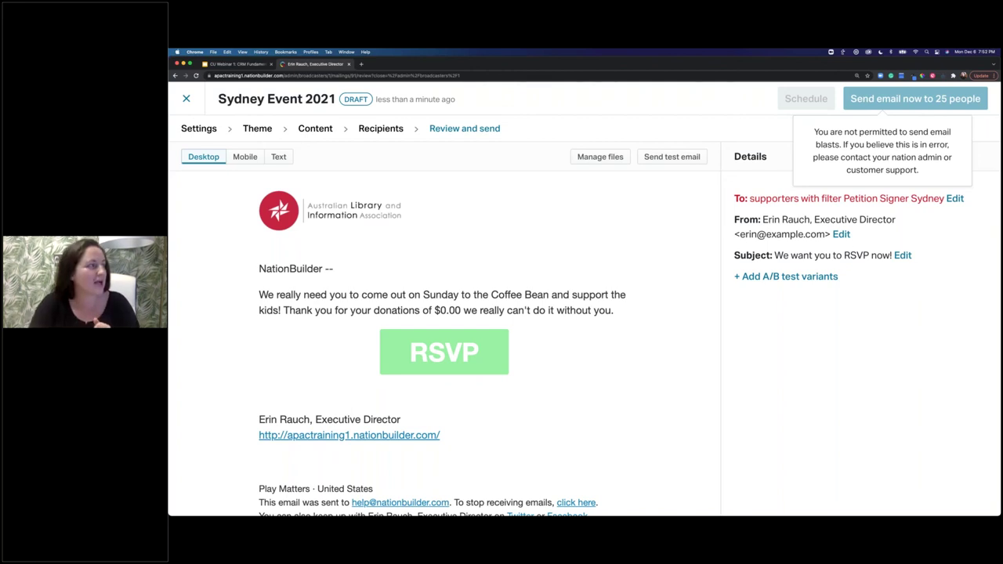
Step: Switch to the webinar presentation in Google Slides and find the slides following the "Demo" slide
key("ctrl+shift+Tab")
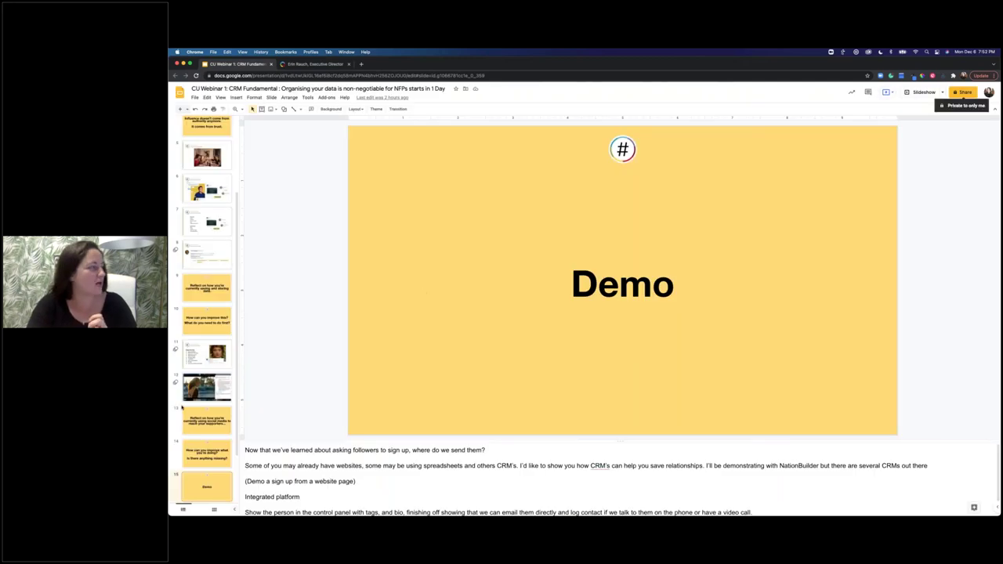
scroll(196, 415, "down", 3)
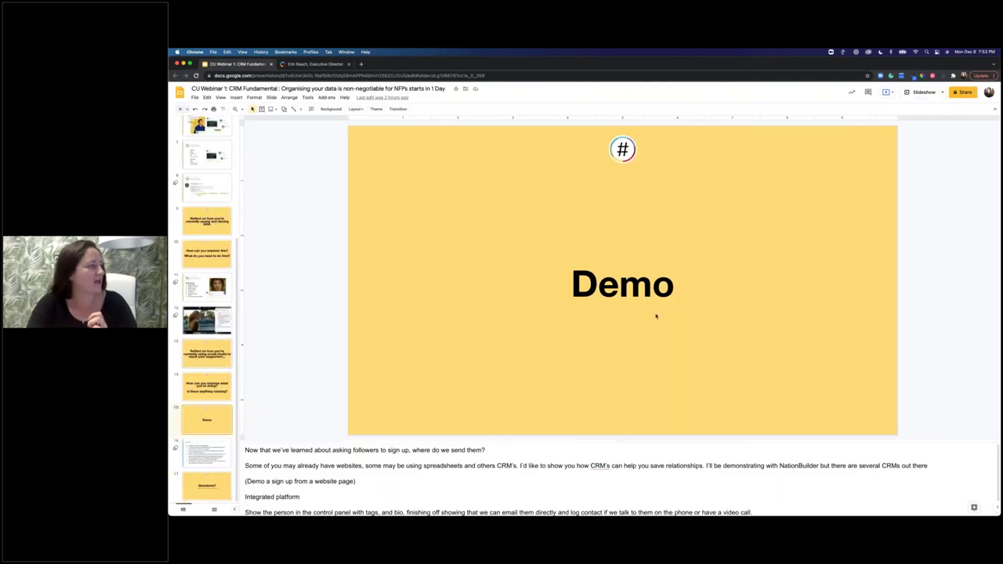